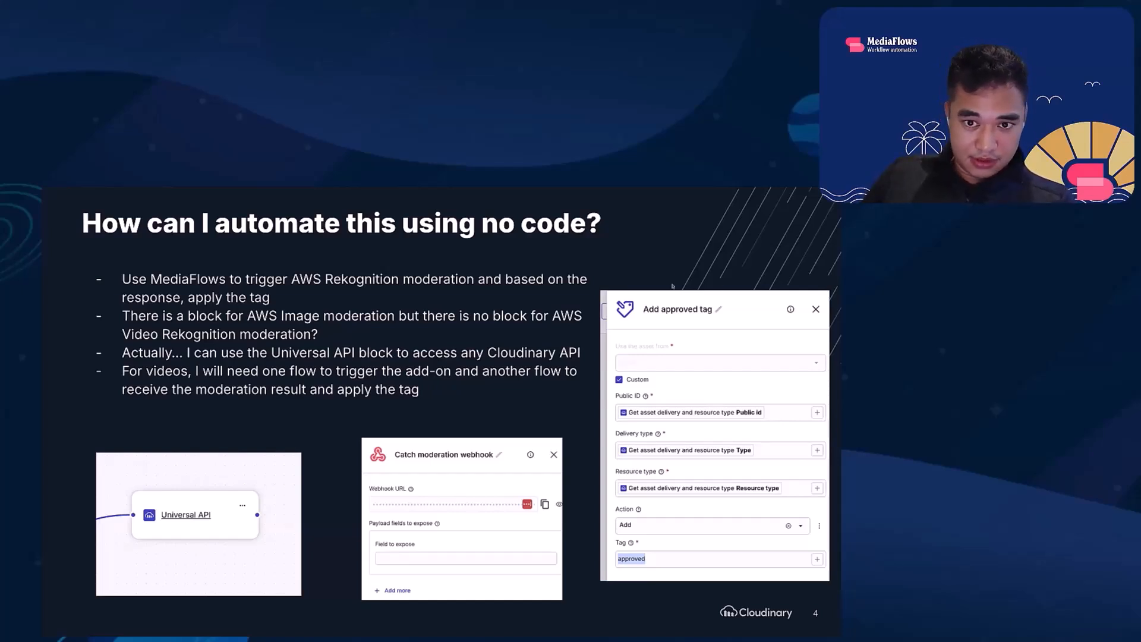
Switch from the slides to the MediaFlows image moderation flow and review the Cloudinary Upload trigger and Moderate image block settings
key(Right)
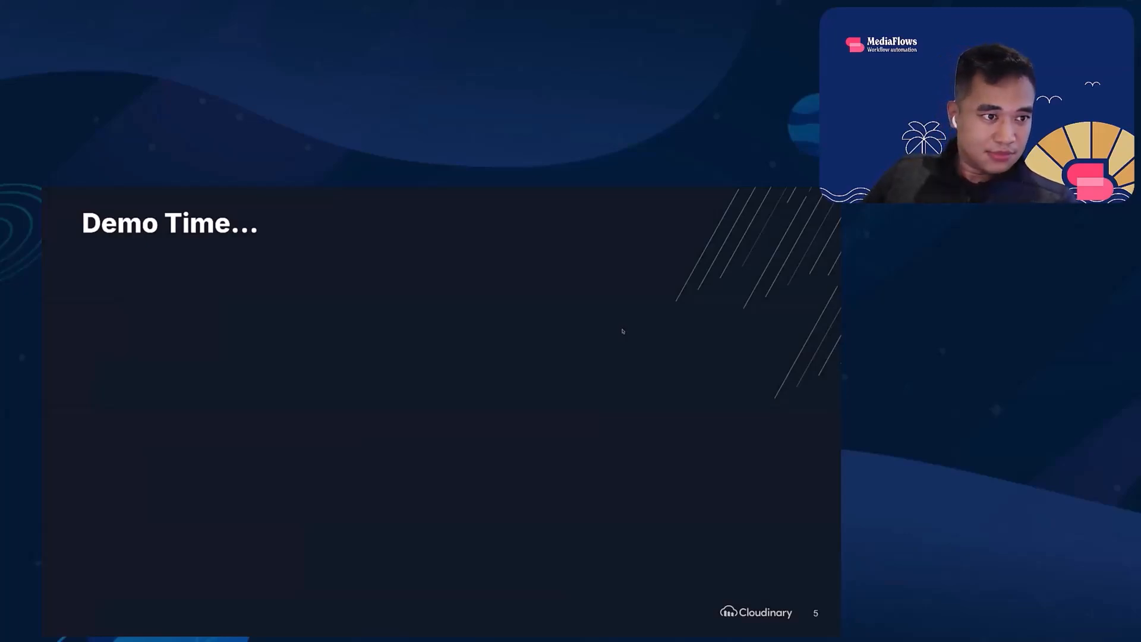
key(super+Tab)
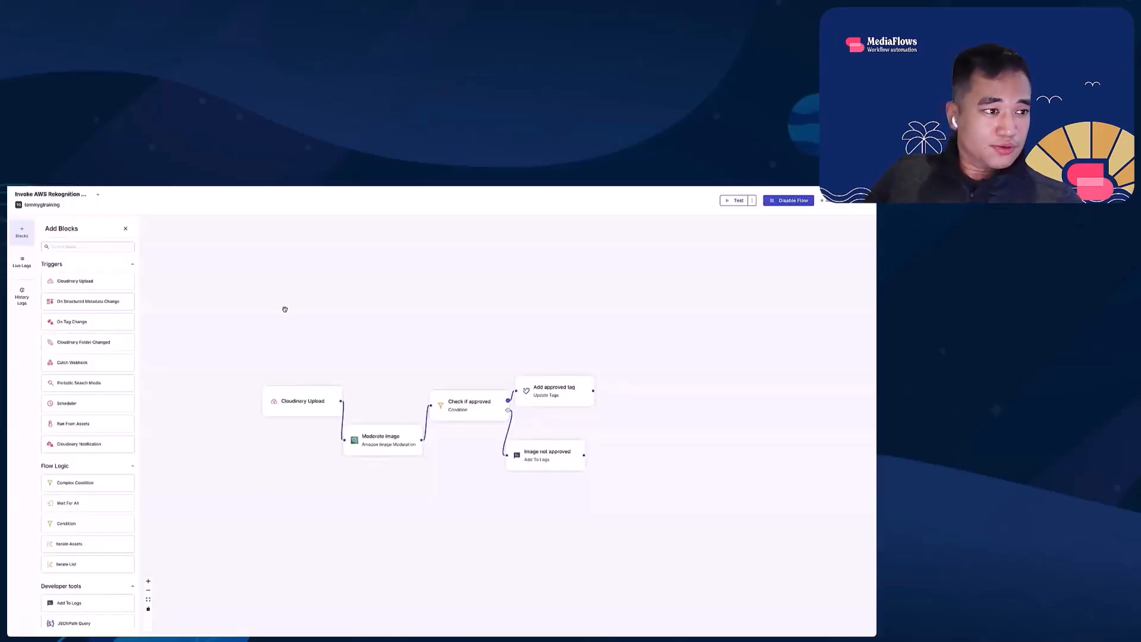
drag(347, 323, 310, 302)
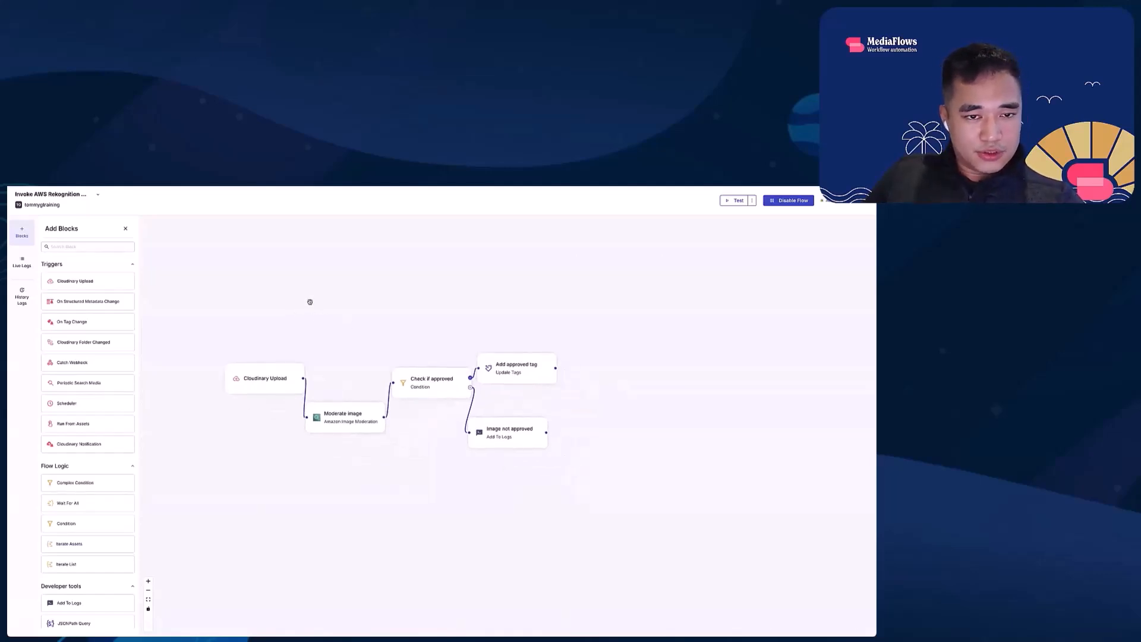
click(274, 379)
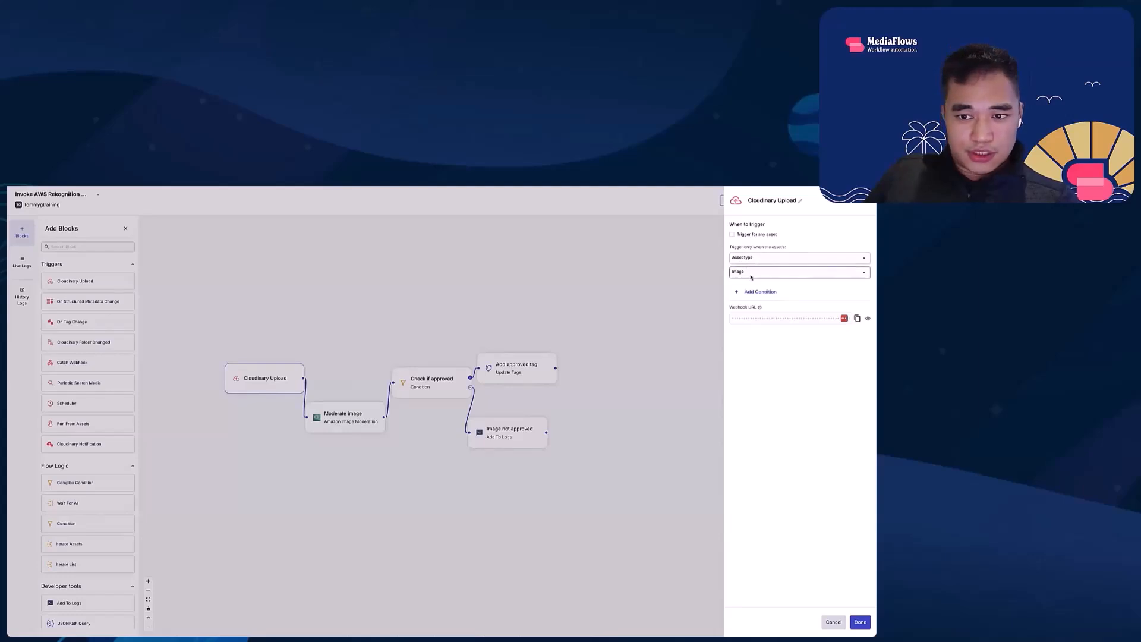
click(863, 204)
click(353, 419)
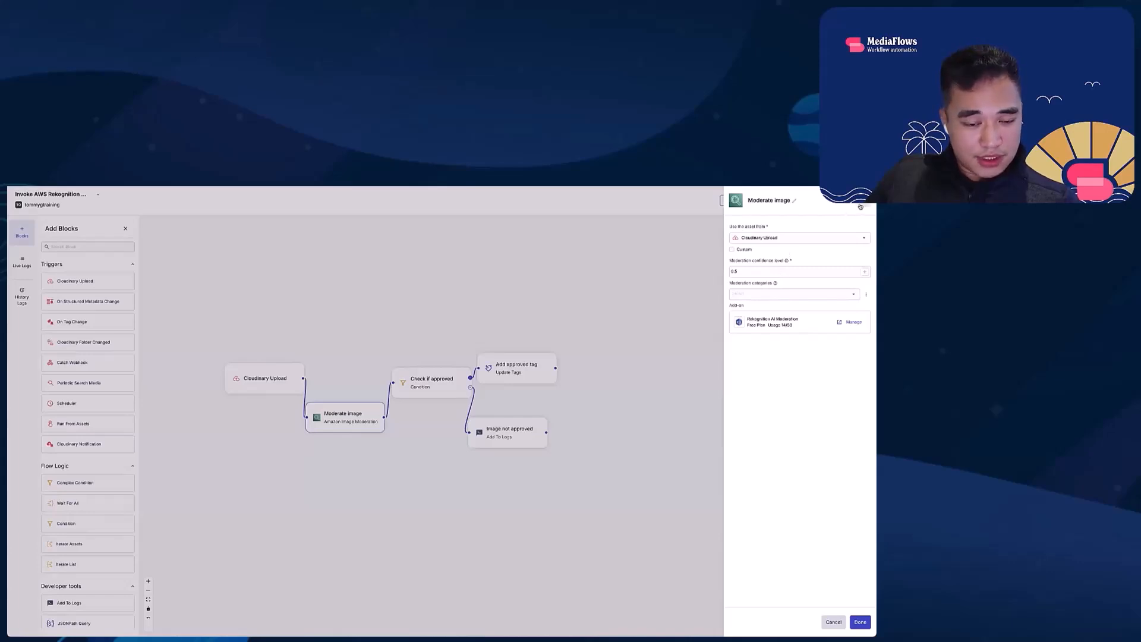
click(514, 311)
Review the settings of the Check if approved condition, the Add approved tag block and the Image not approved log block
click(420, 385)
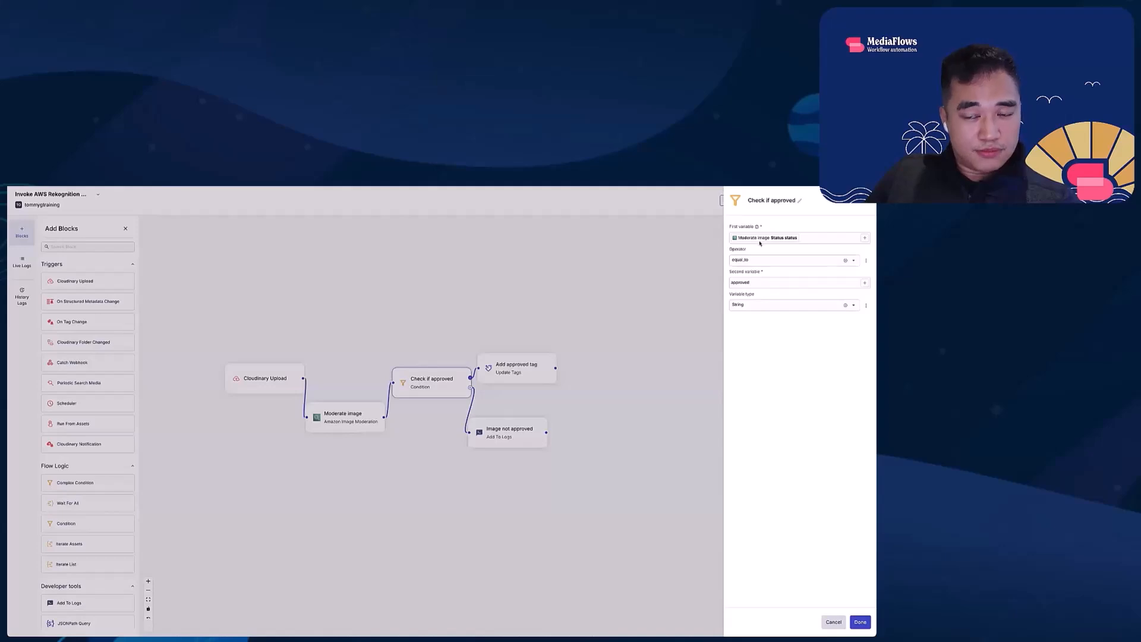
click(862, 206)
click(512, 372)
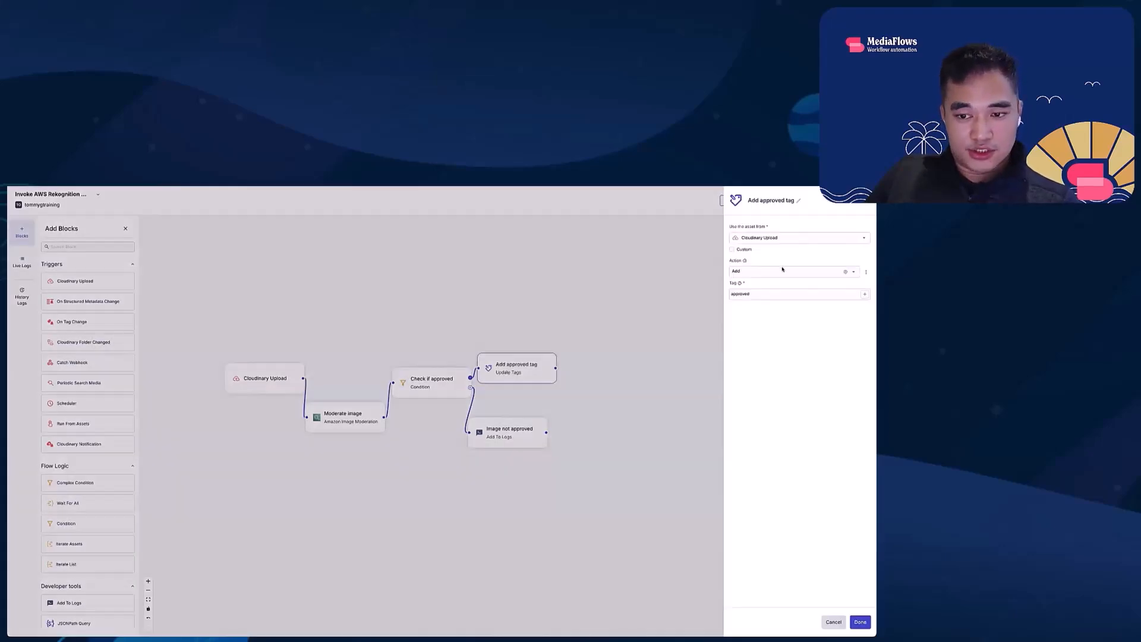
click(507, 432)
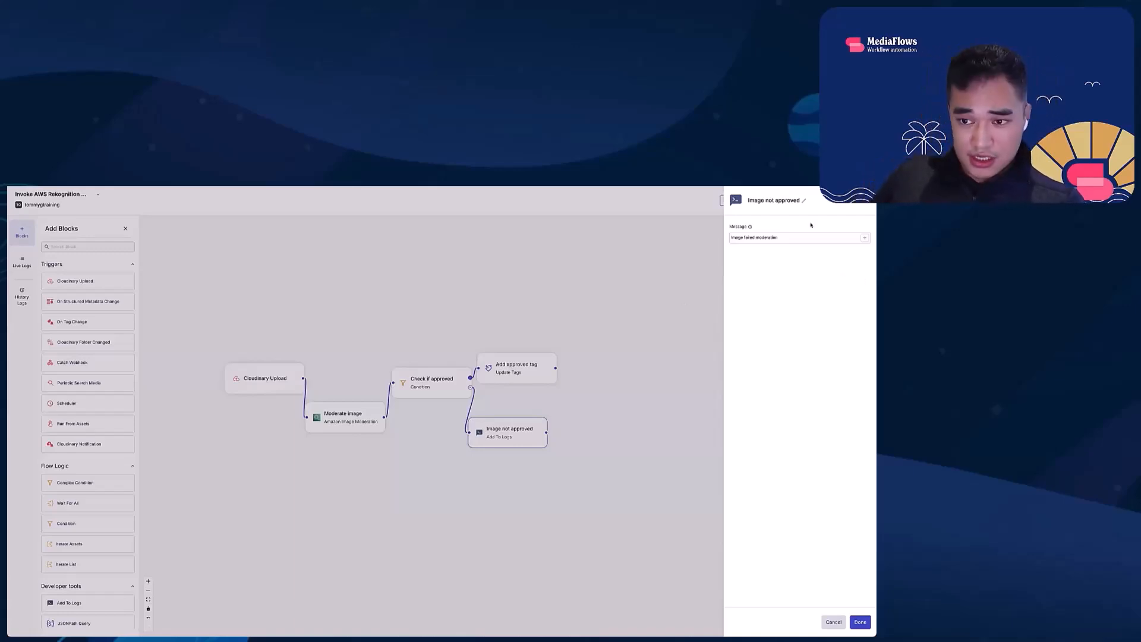
click(865, 205)
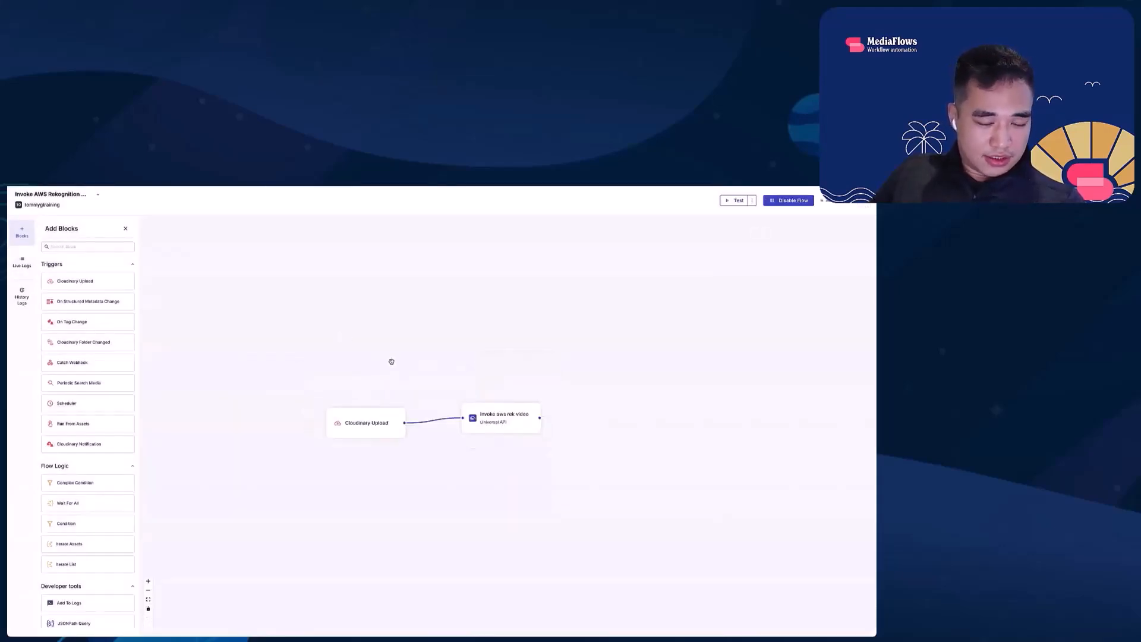
In the video moderation flow, review the Cloudinary Upload trigger and the API namespace options of the Invoke aws rek video block
click(367, 423)
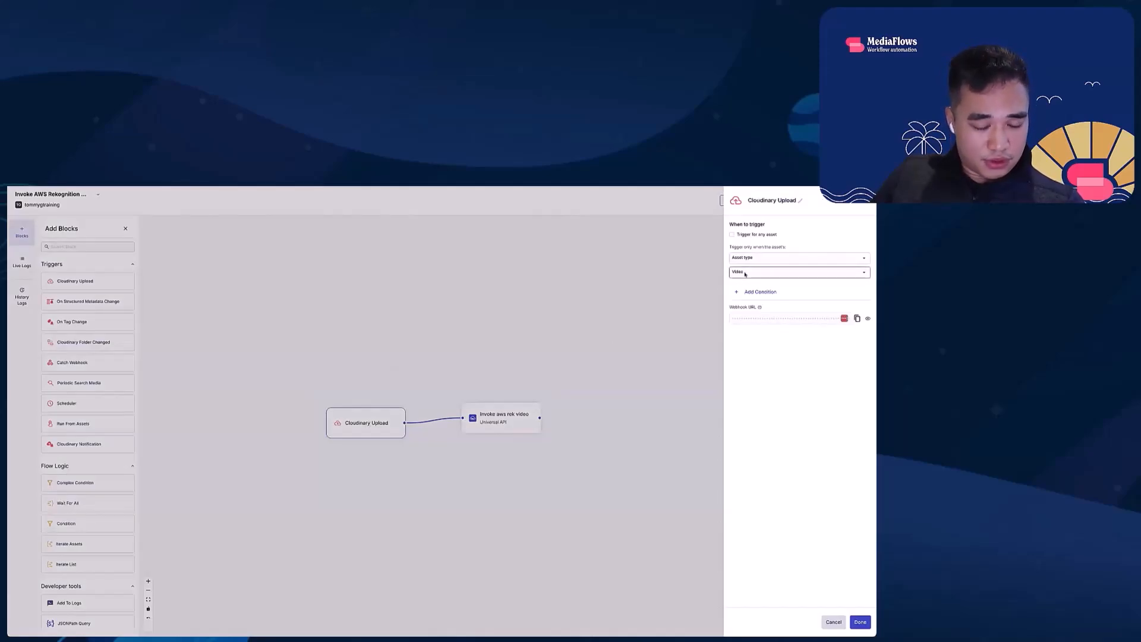
click(860, 203)
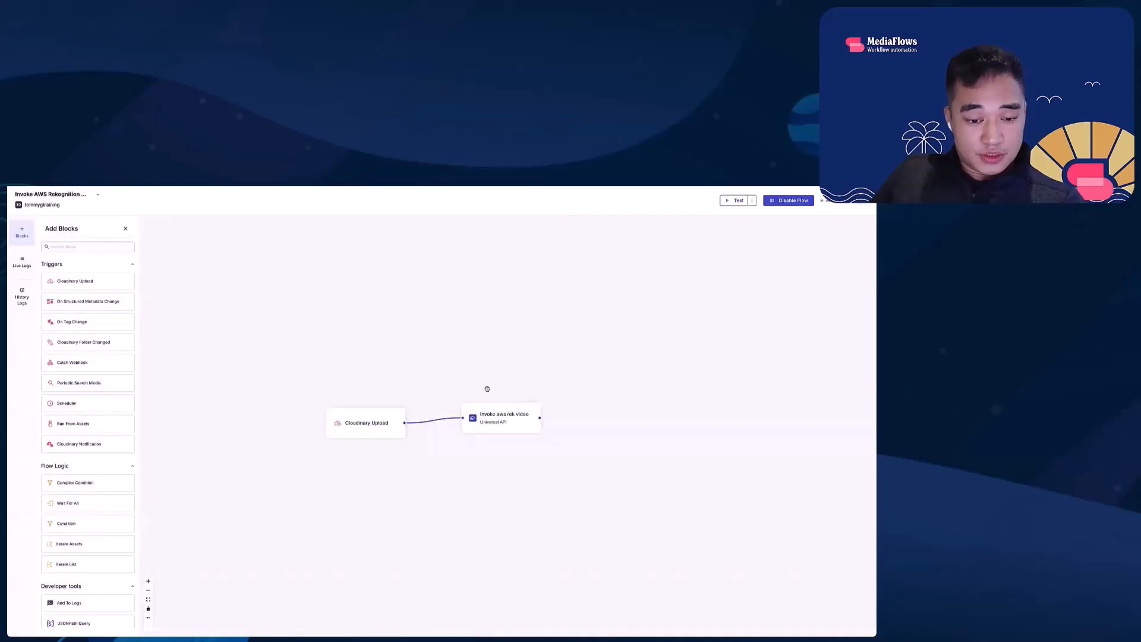
click(490, 420)
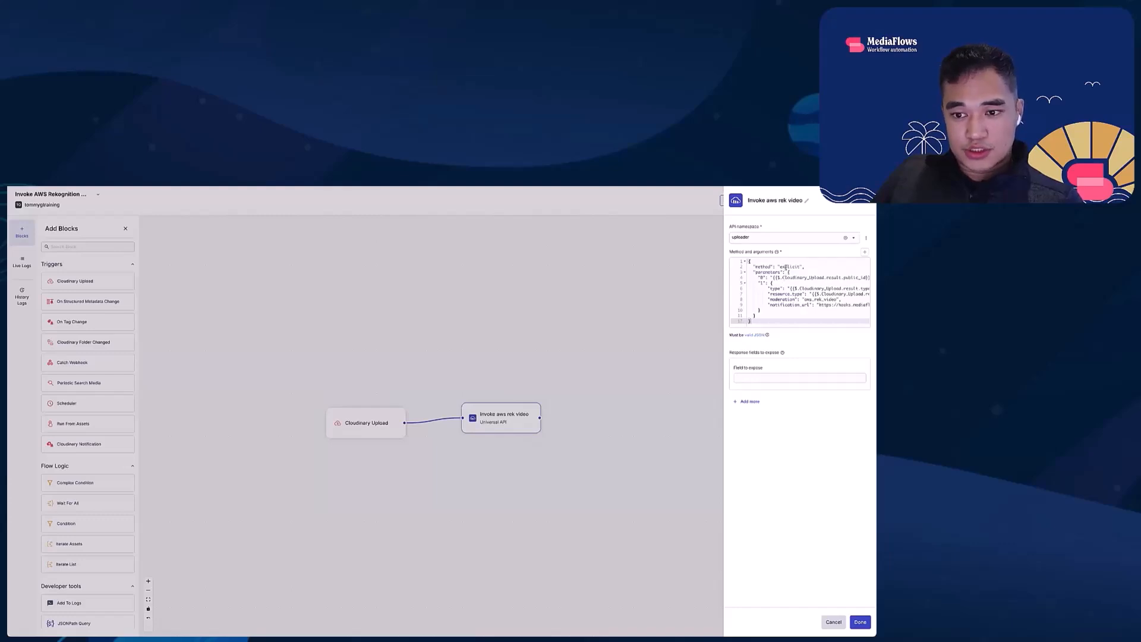
drag(781, 267, 789, 267)
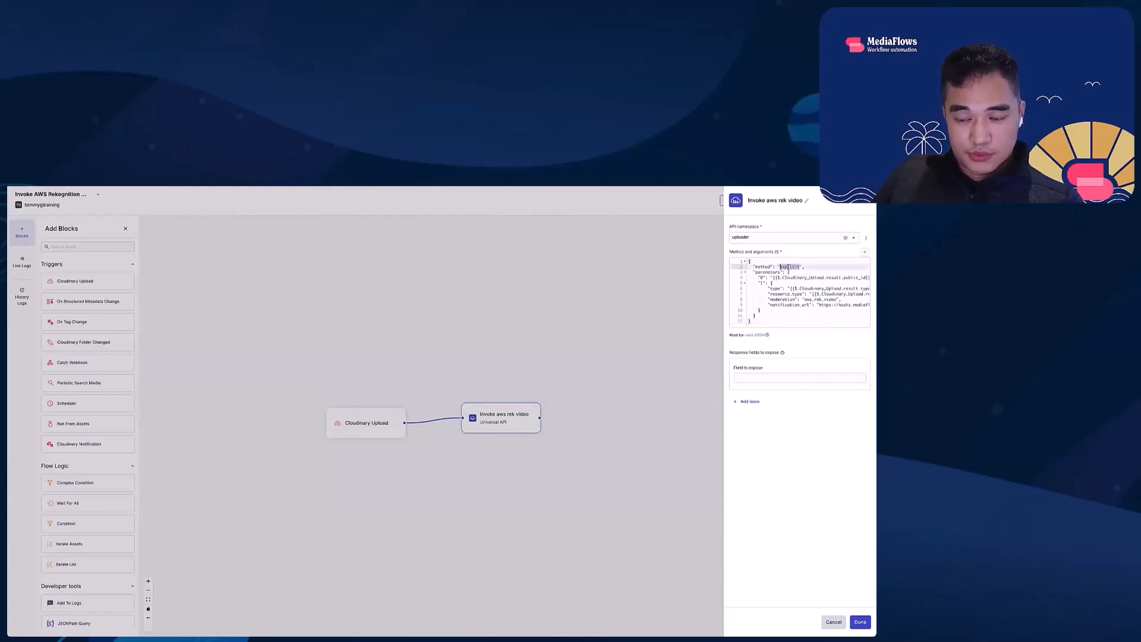
click(785, 237)
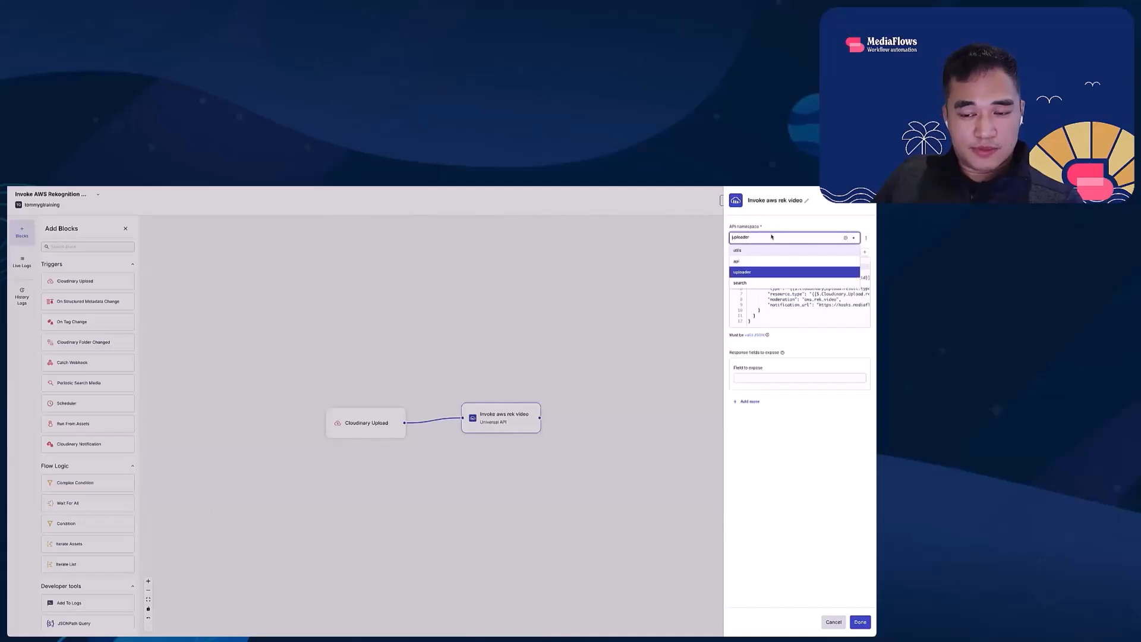
click(763, 274)
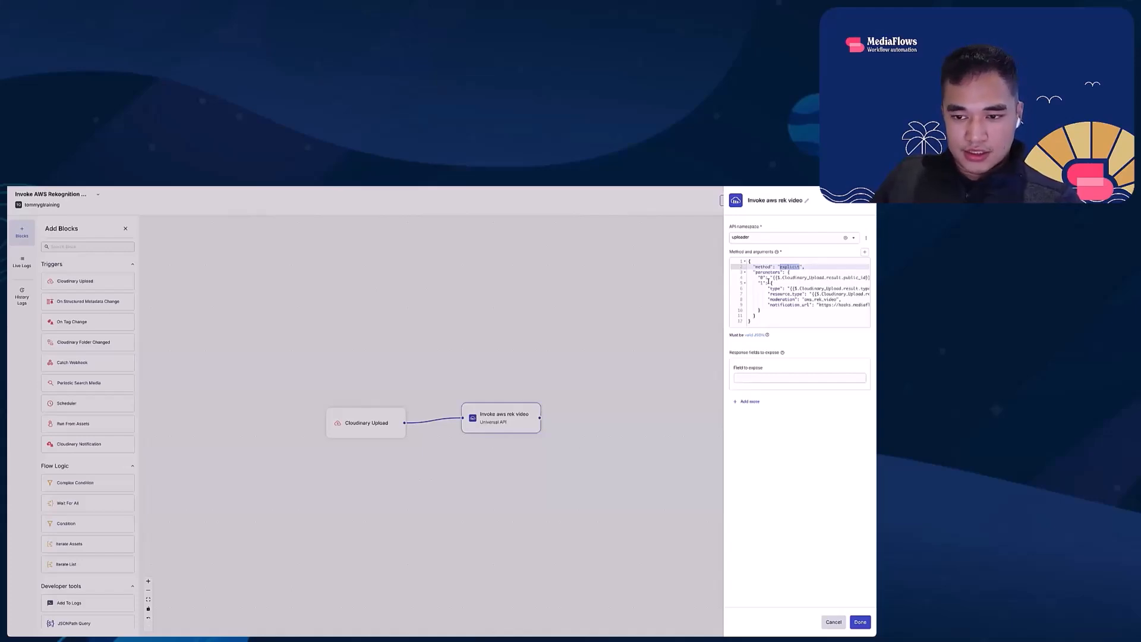
Examine the method name and the first positional parameter in the Invoke aws rek video block's Method and arguments JSON
double_click(761, 266)
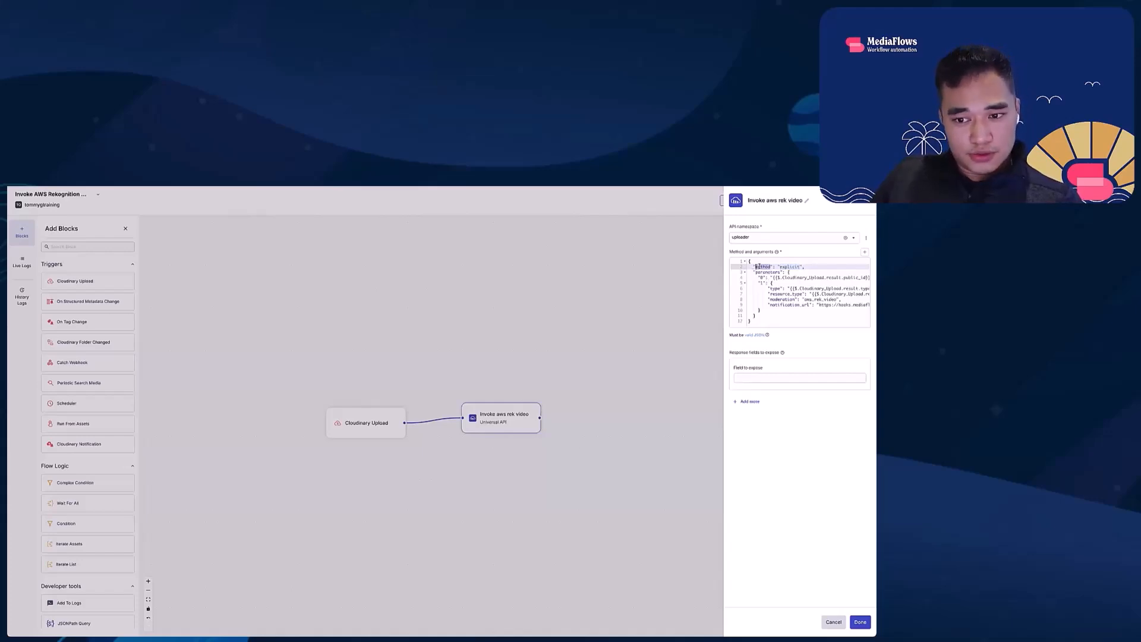
double_click(789, 267)
click(808, 271)
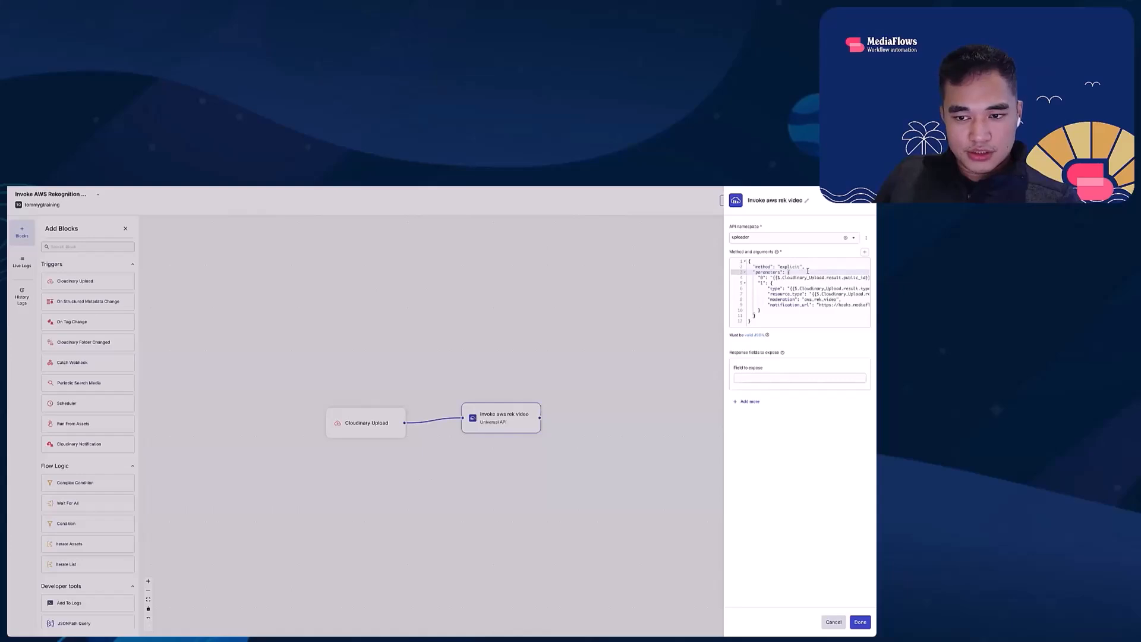
click(772, 277)
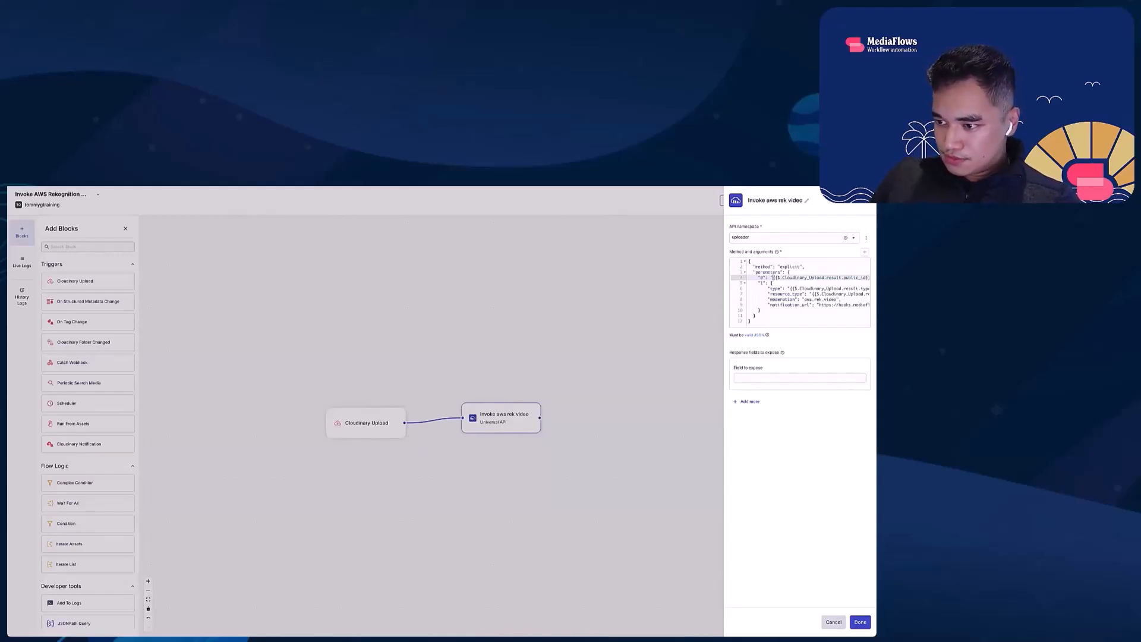
Open the Universal API block documentation in a new tab and compare Example 1's namespace with the block's API namespace options
key(super+t)
key(super+v)
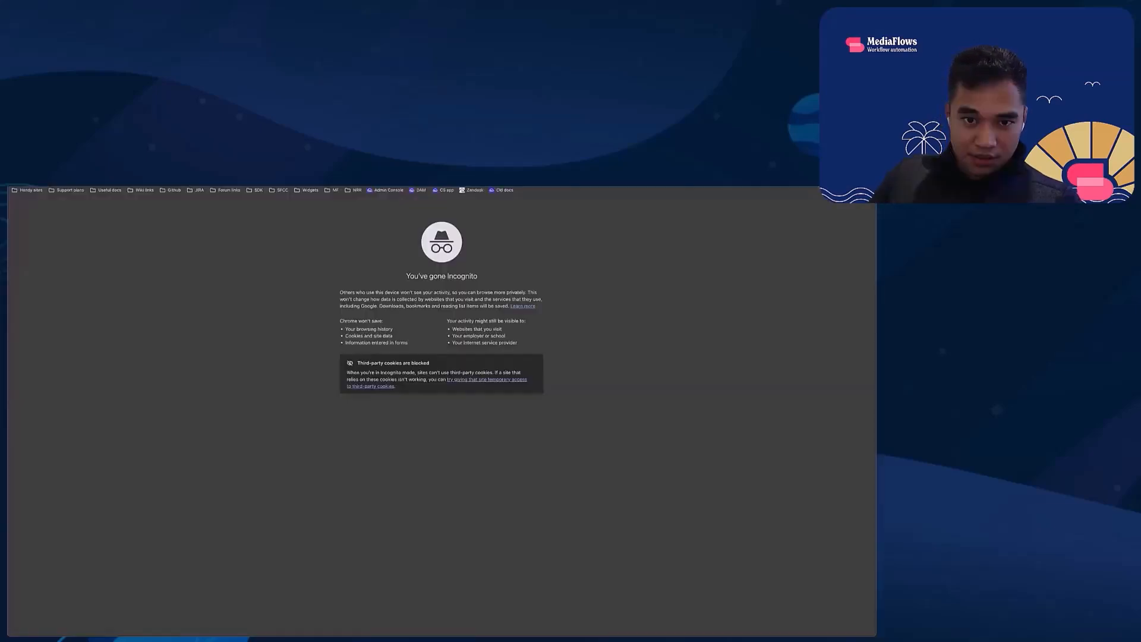
key(Return)
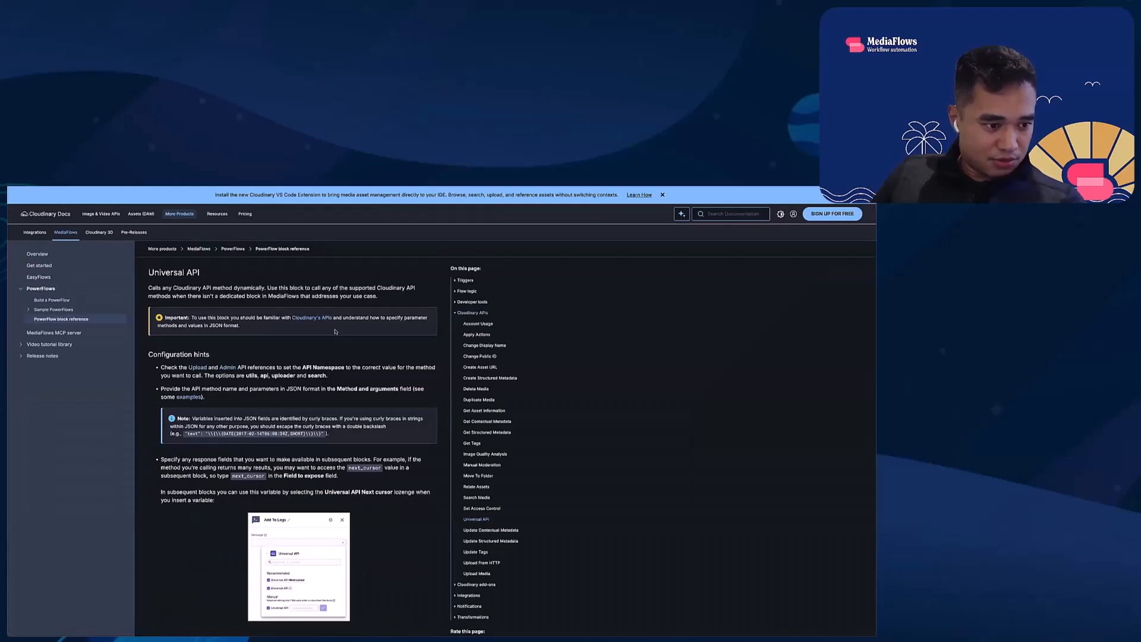
scroll(335, 331, down, 3)
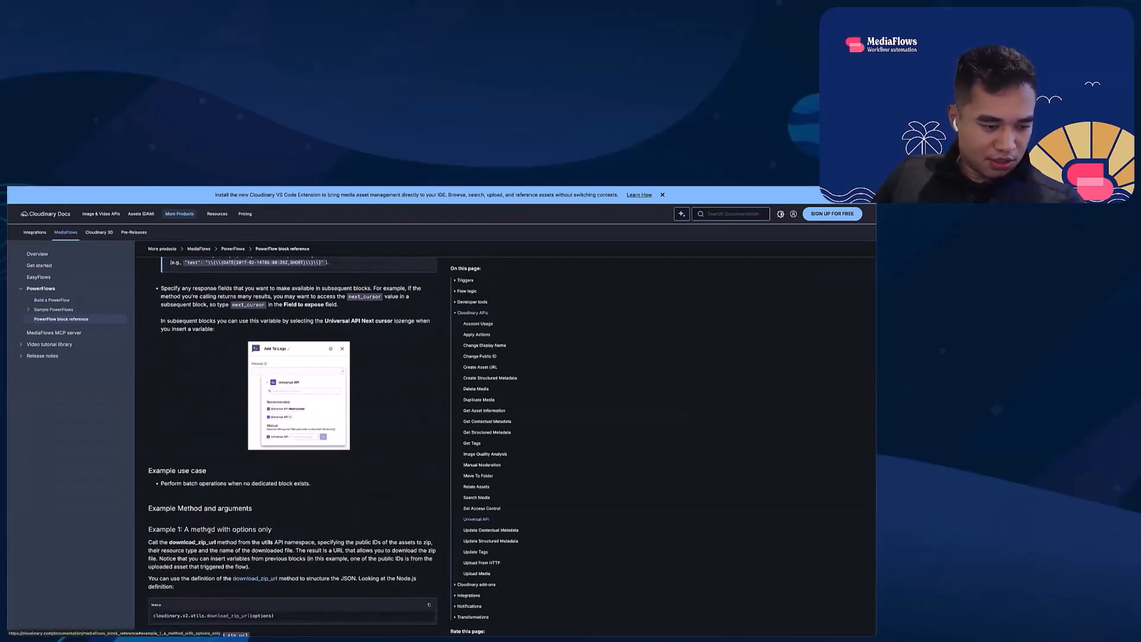
click(210, 533)
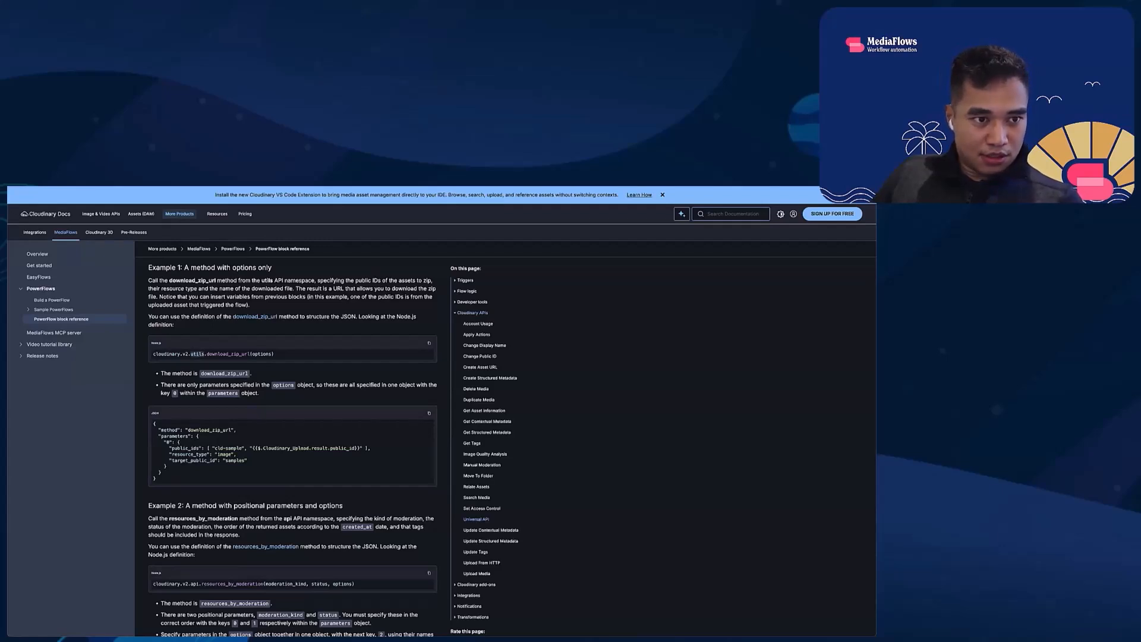
key(ctrl+shift+Tab)
click(800, 238)
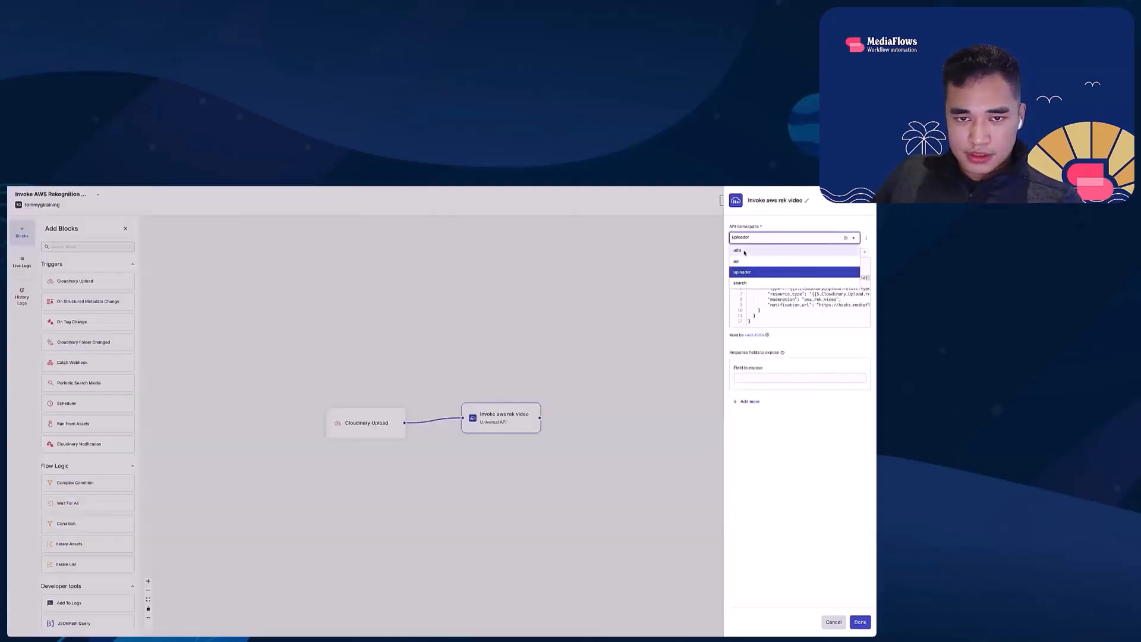
Study how documentation Examples 1 and 2 structure the method and positional parameters in JSON, checking the resources_by_moderation definition
key(ctrl+Tab)
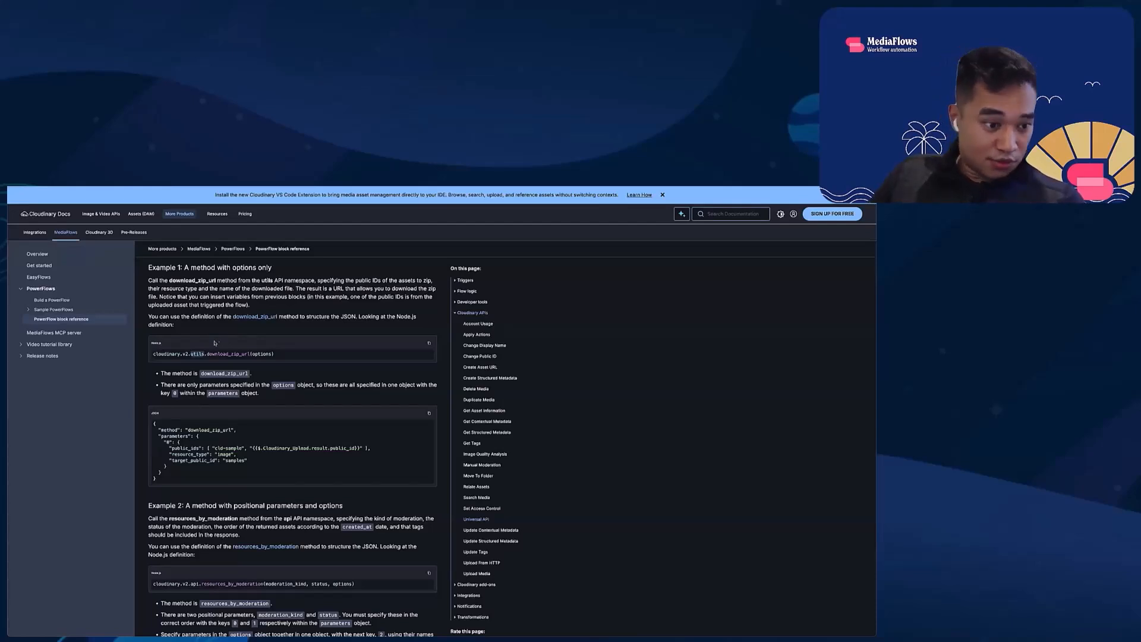
double_click(206, 429)
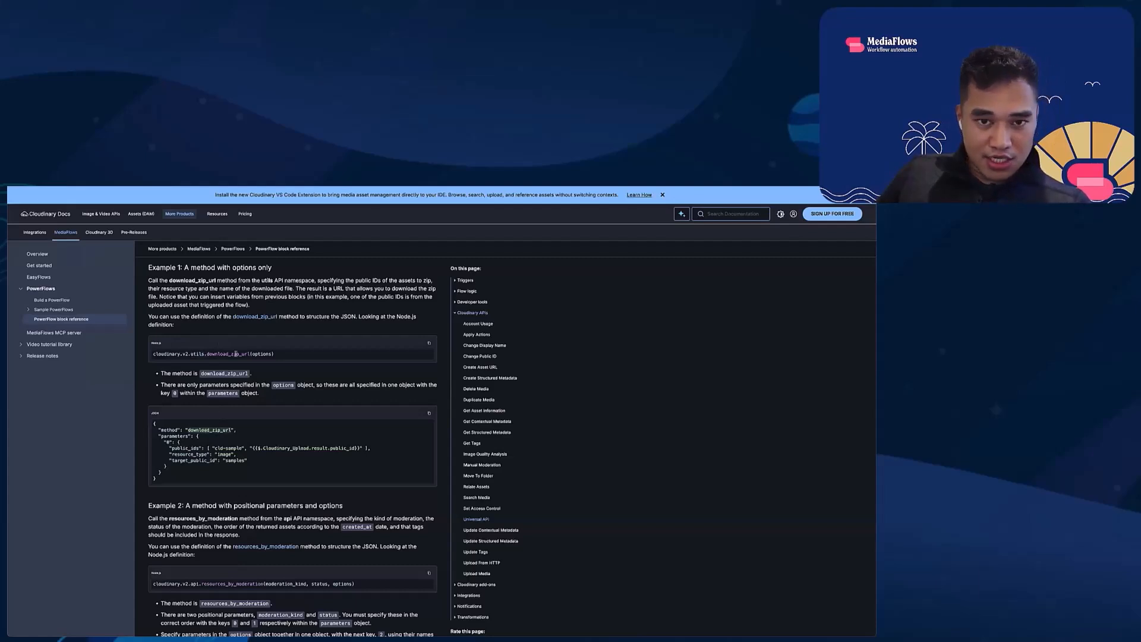
click(169, 442)
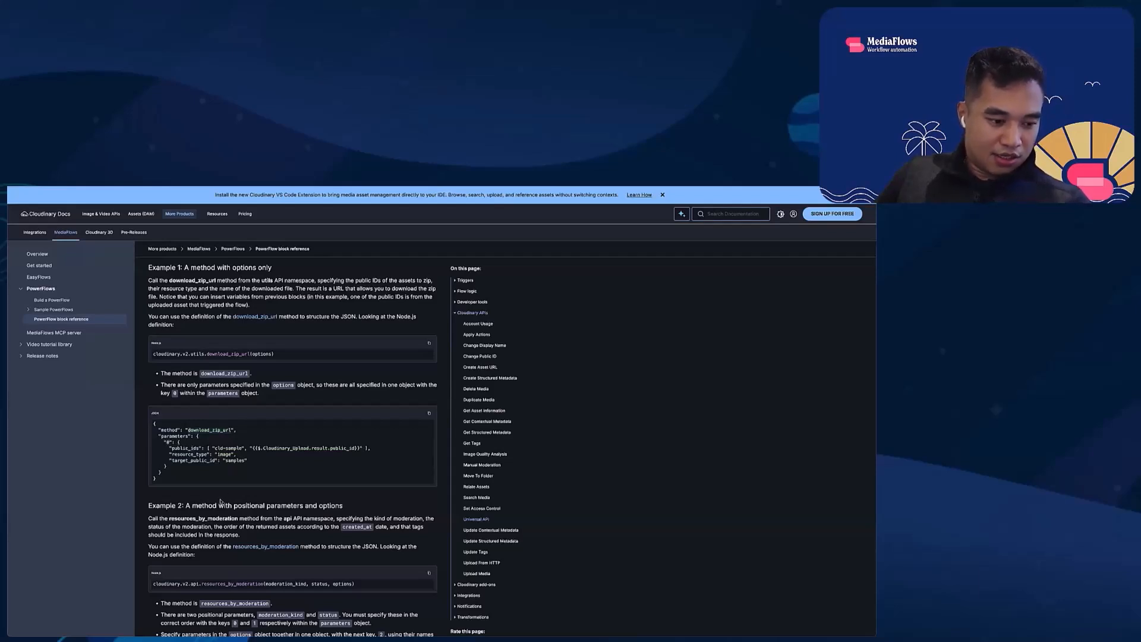
scroll(220, 501, down, 4)
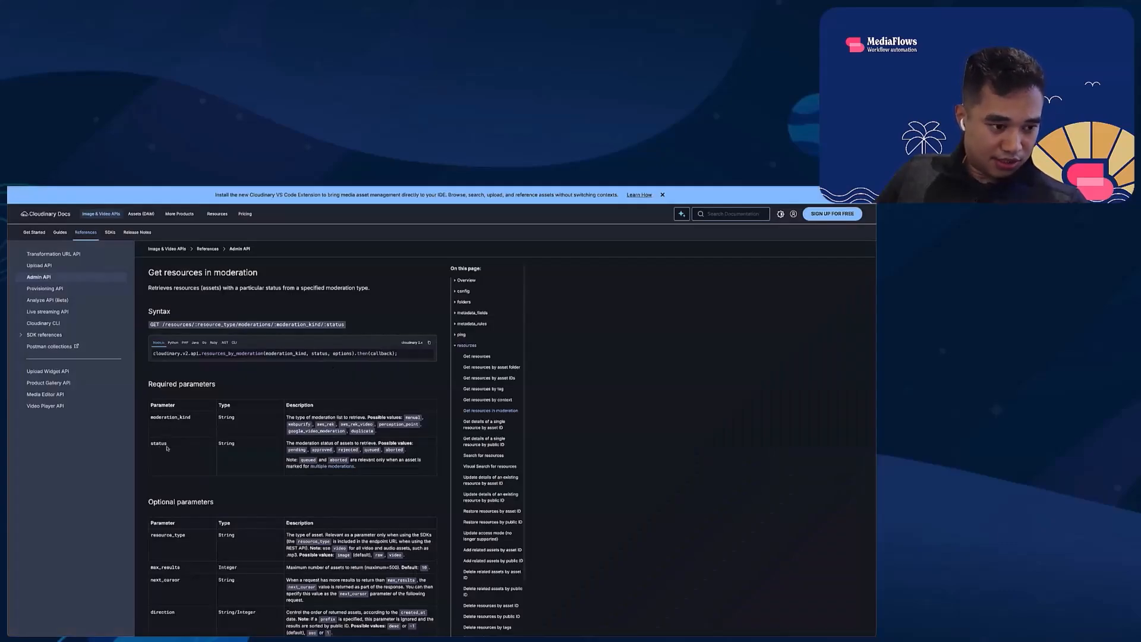
key(ctrl+shift+Tab)
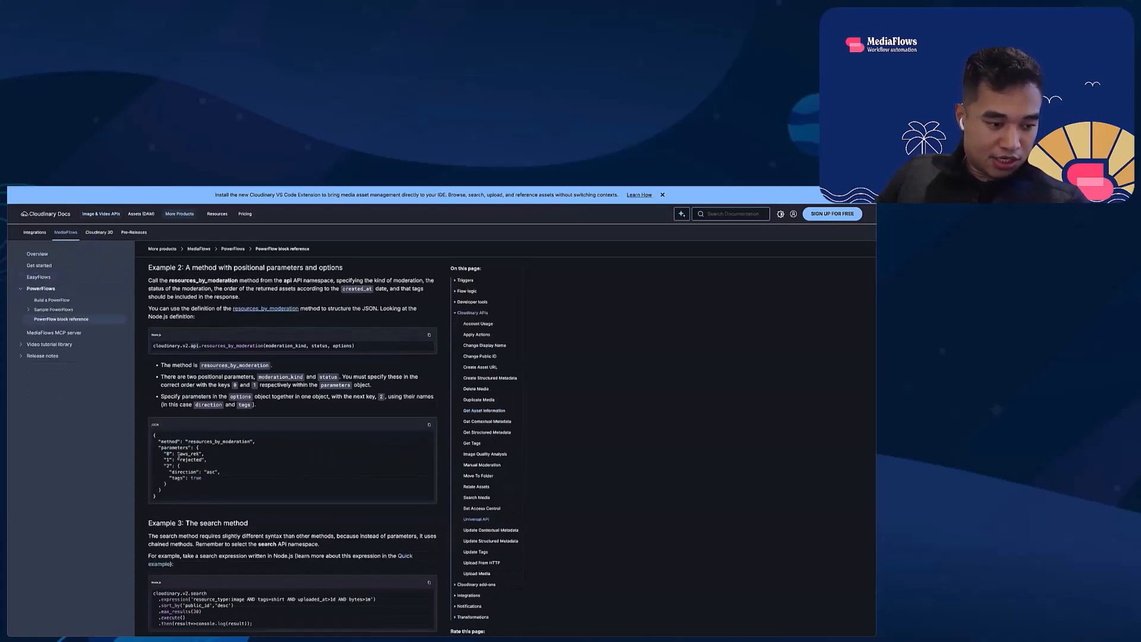
drag(166, 454, 173, 454)
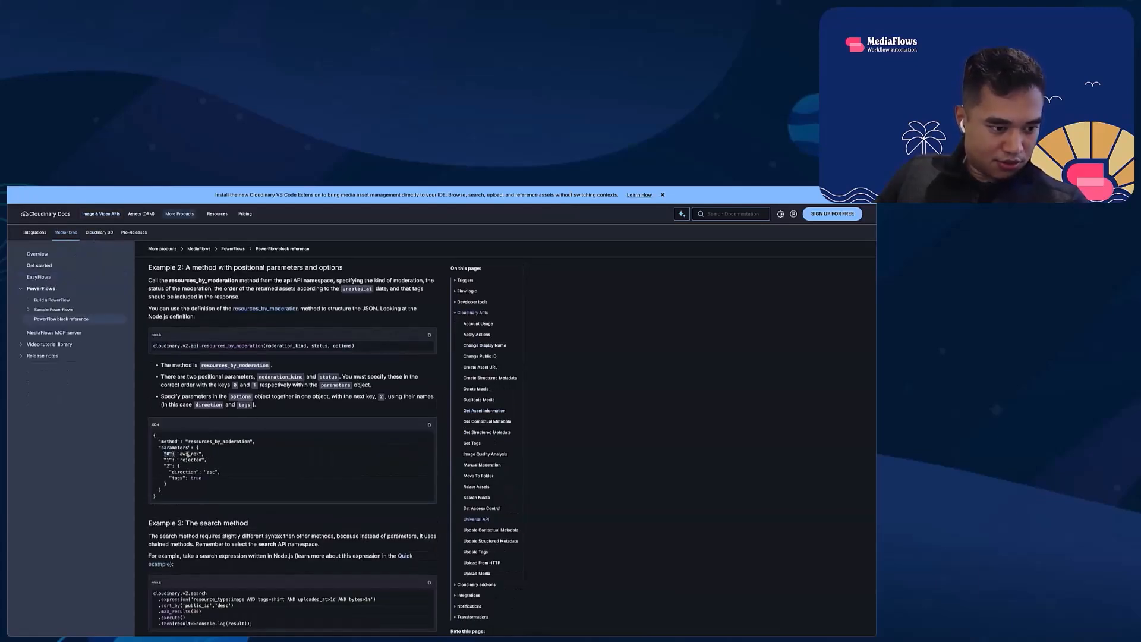
click(167, 461)
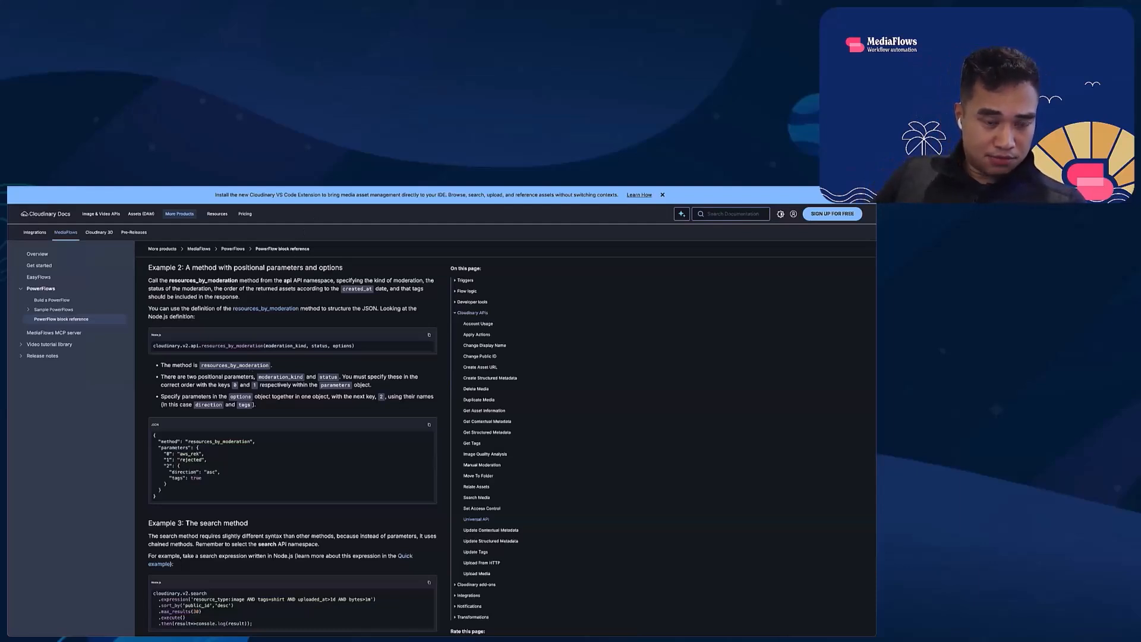
Examine the resource type, moderation and notification_url parameters in the Invoke aws rek video block, and open the AWS moderation status webhook flow
key(ctrl+Tab)
click(787, 294)
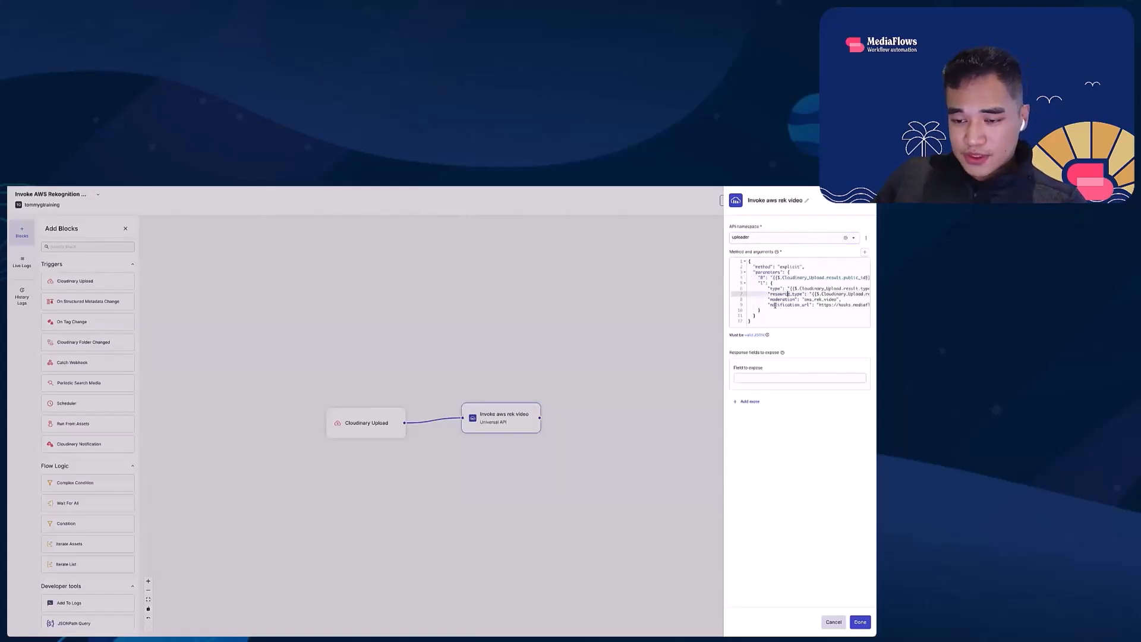
click(779, 304)
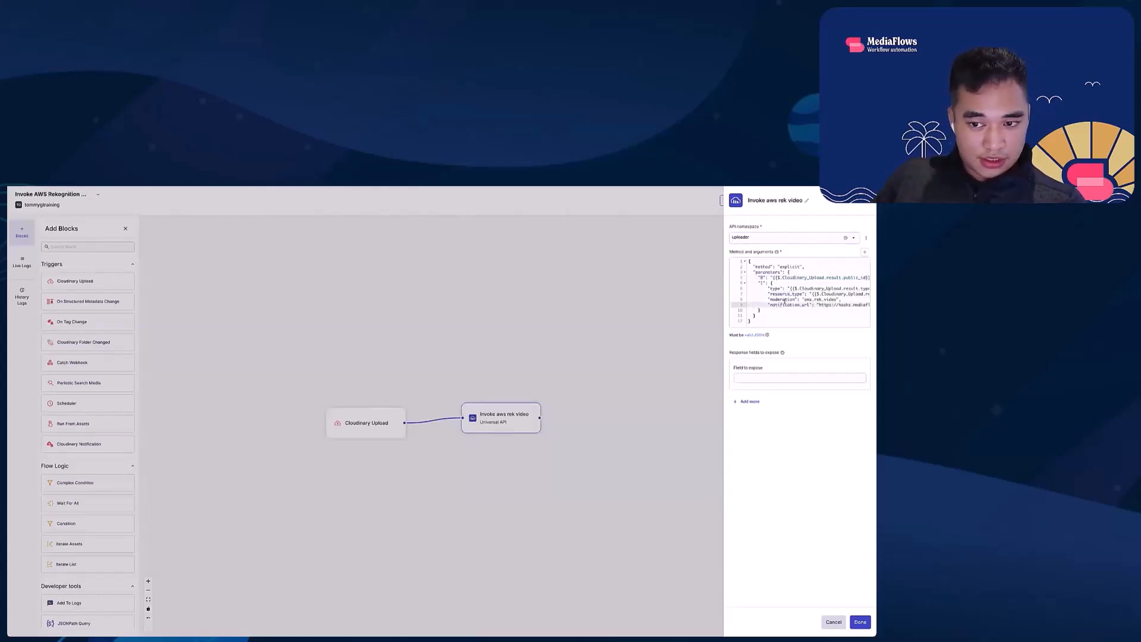
double_click(783, 299)
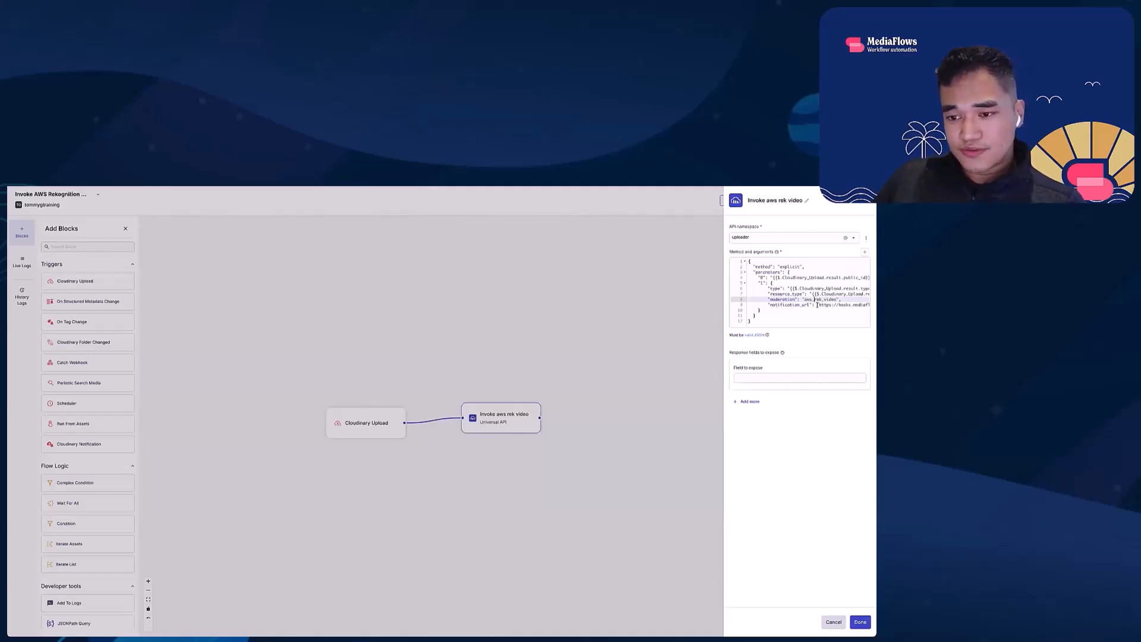
drag(820, 305, 772, 302)
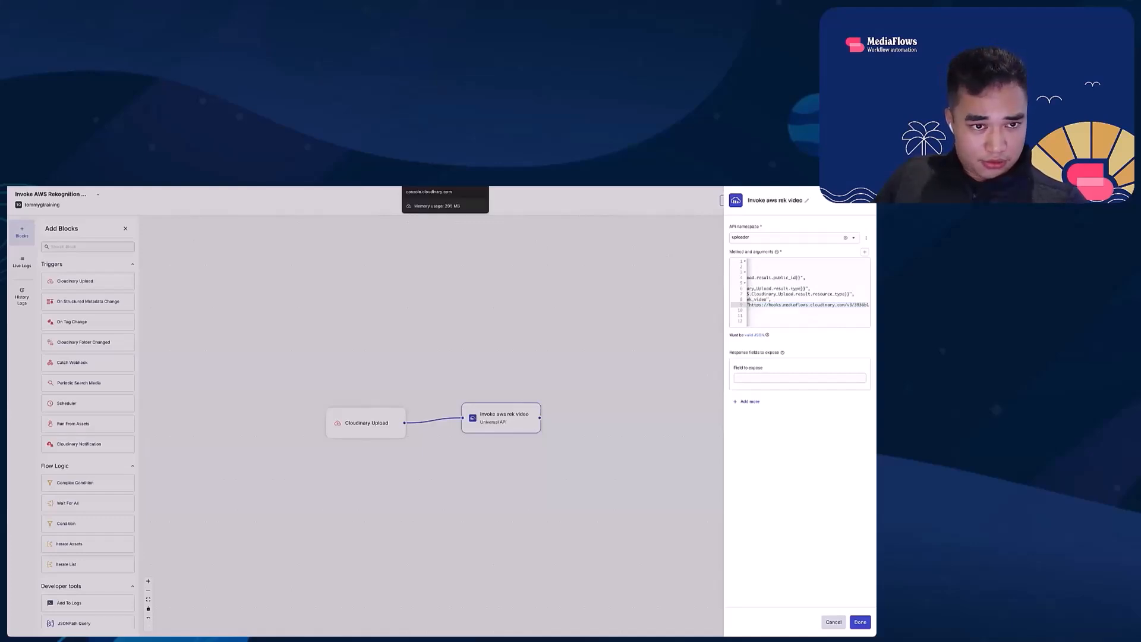
click(437, 170)
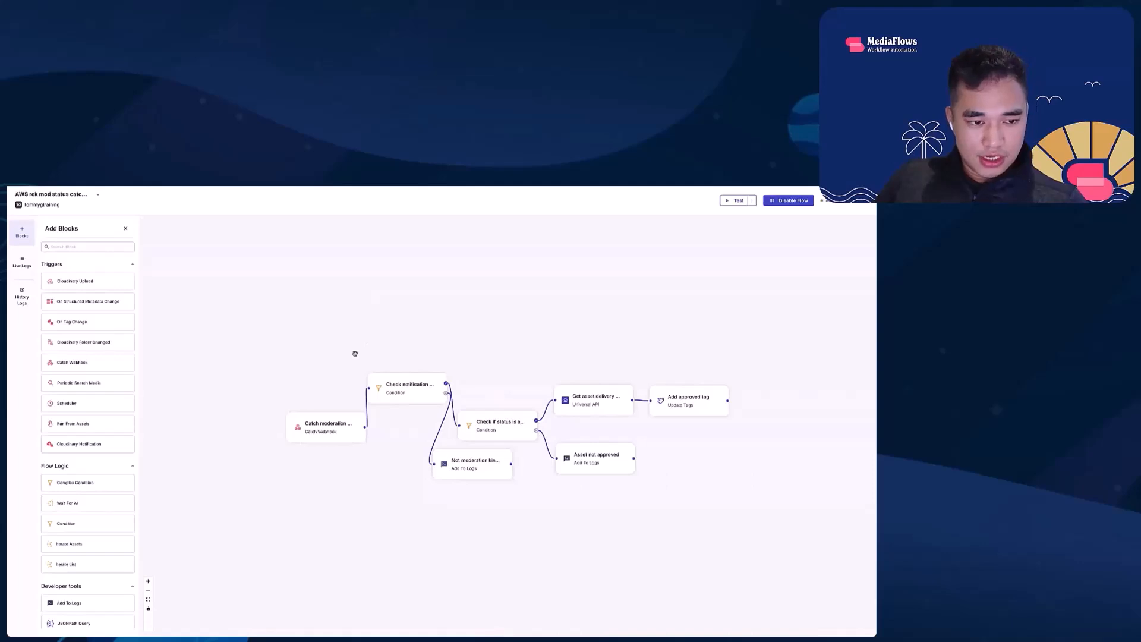
Reveal and copy the Catch moderation webhook block's webhook URL, and compare it with the notification_url in the Invoke aws rek video block
click(326, 431)
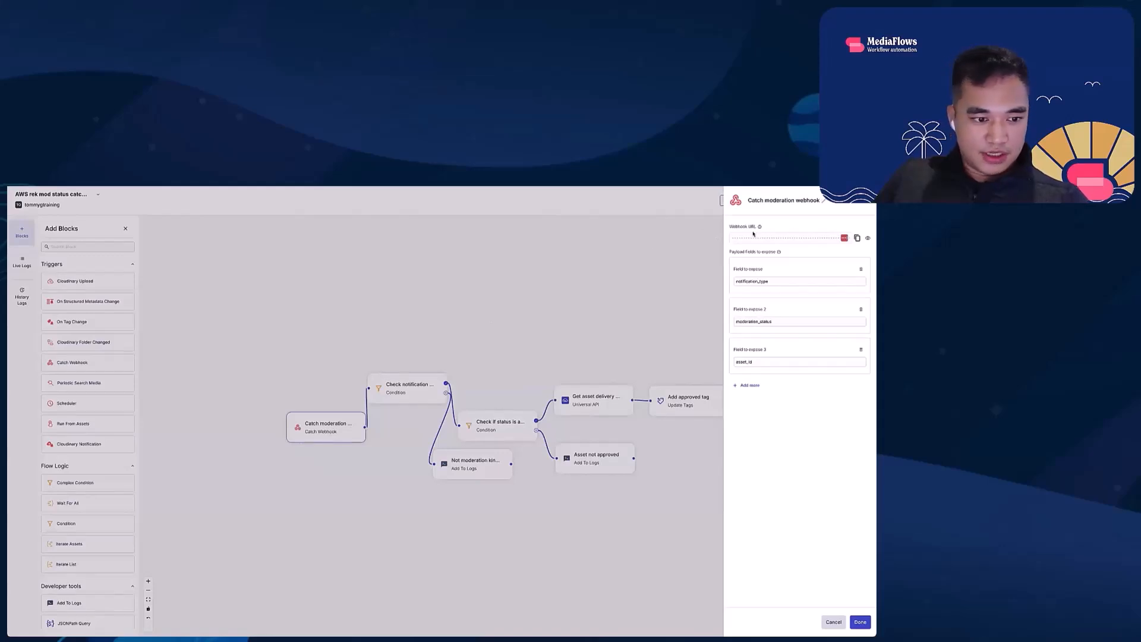
click(868, 239)
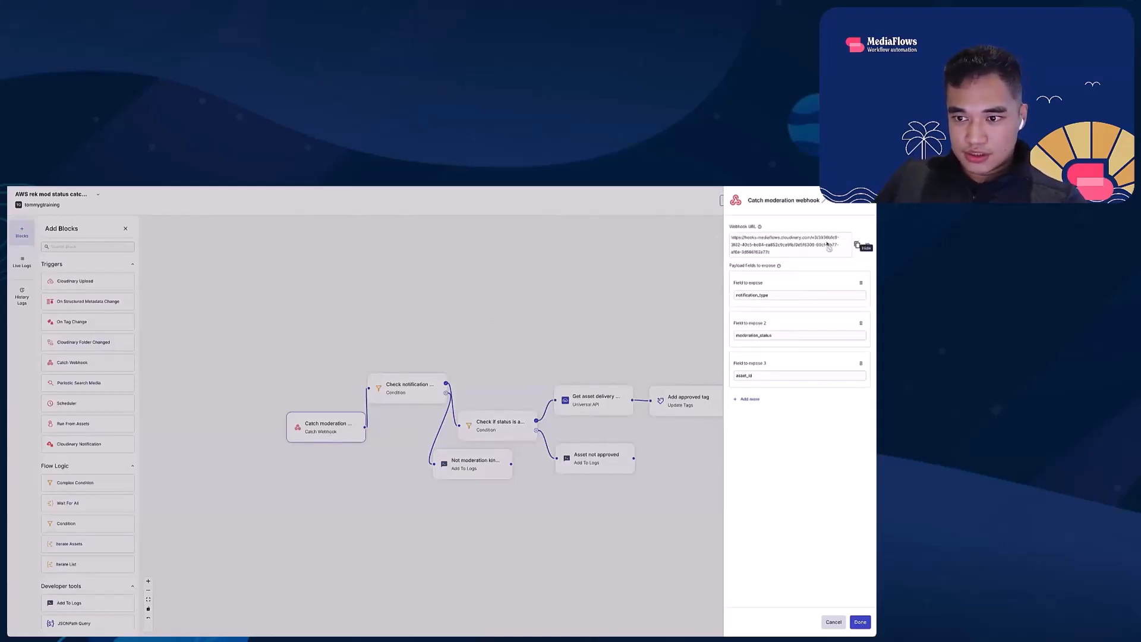
click(858, 246)
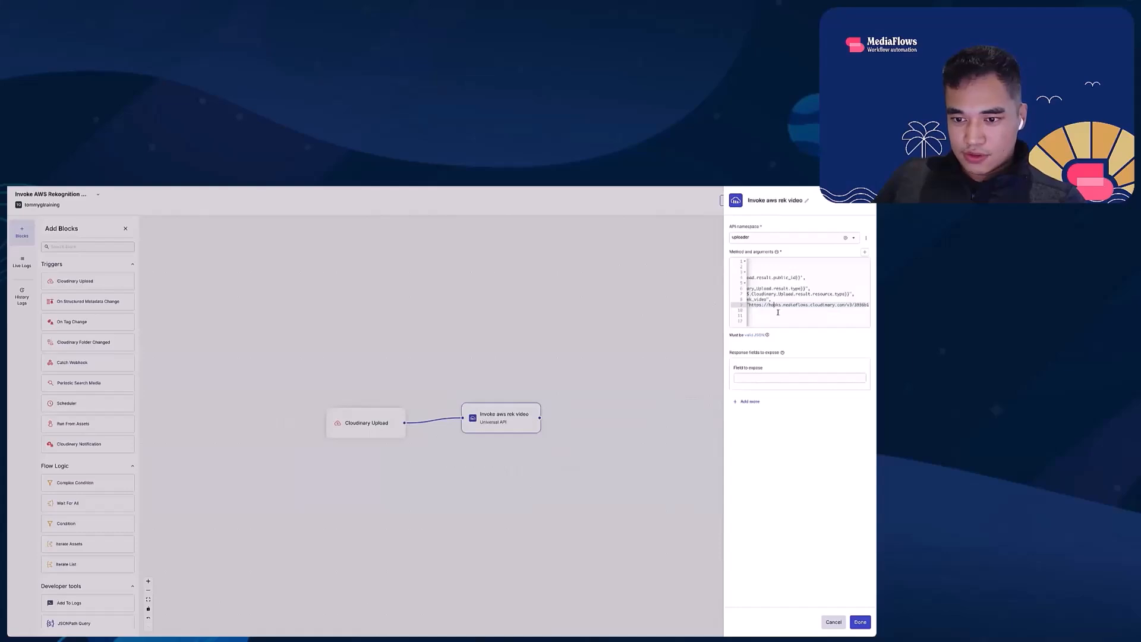
click(777, 311)
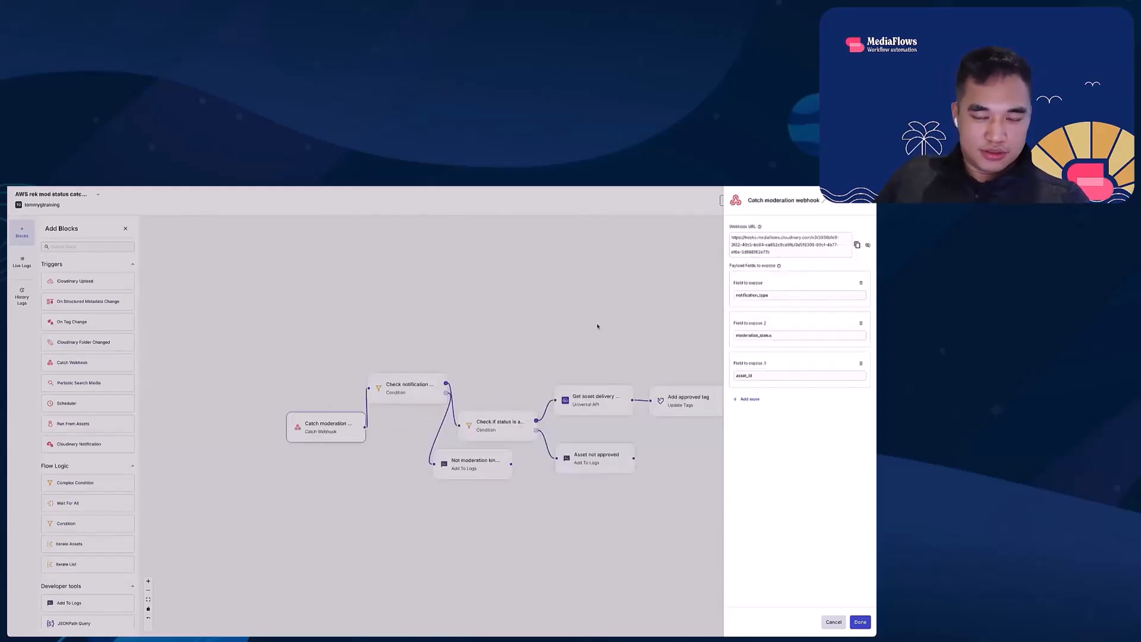
Review the payload fields exposed by the Catch moderation webhook block in the AWS moderation status flow
click(866, 203)
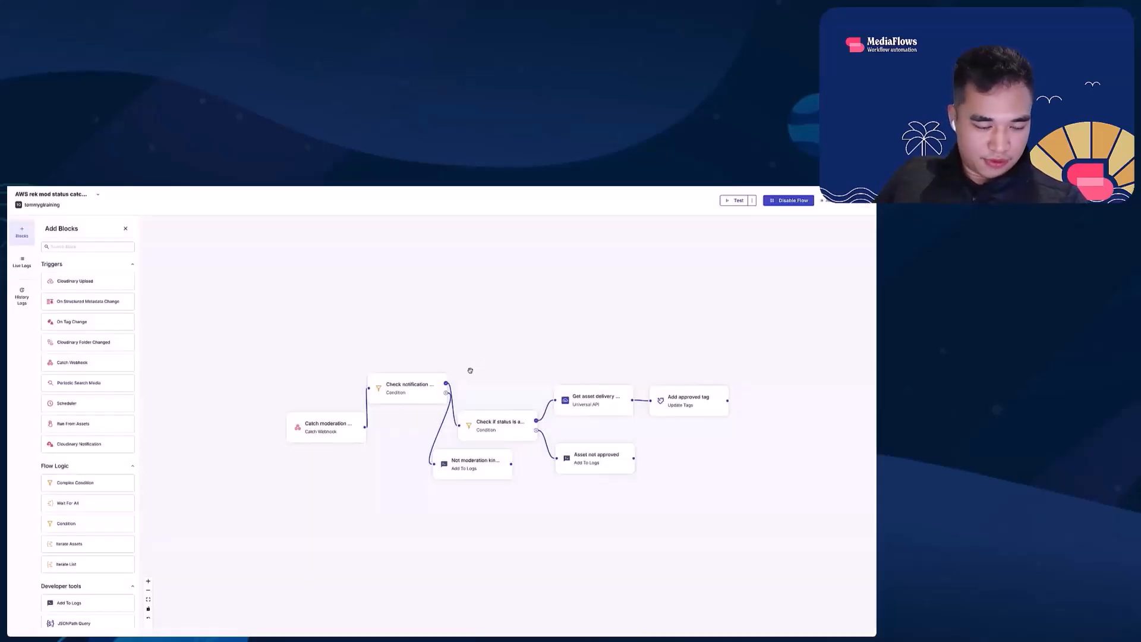
click(319, 432)
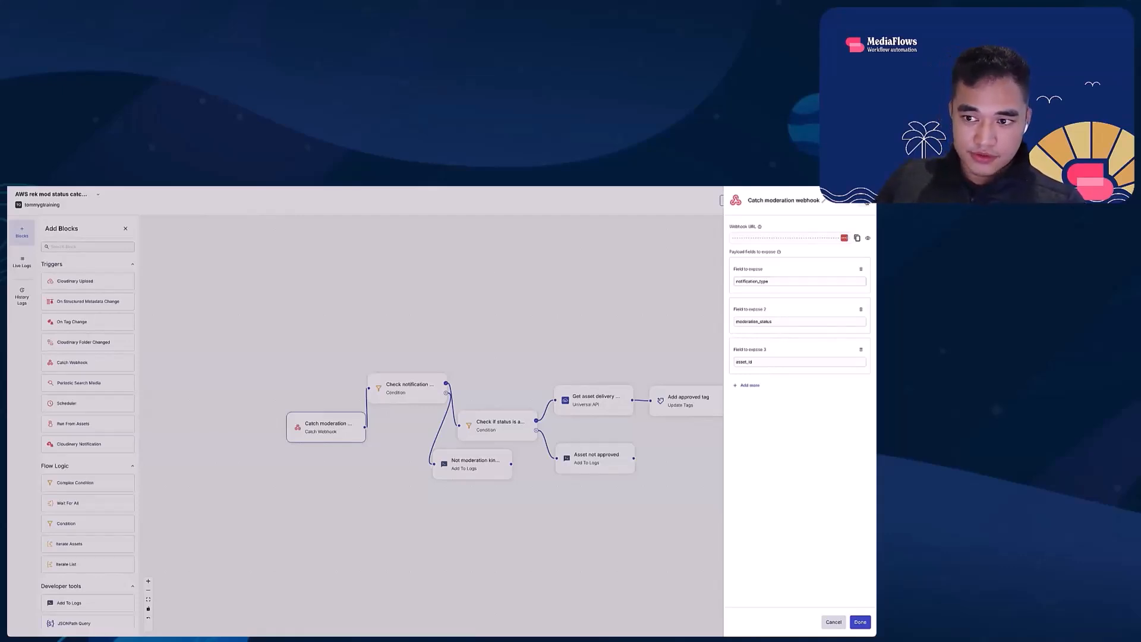
click(863, 201)
Open the Check notification type condition, switch to Webhook.site and locate the notification_type in the oldest captured request
click(411, 384)
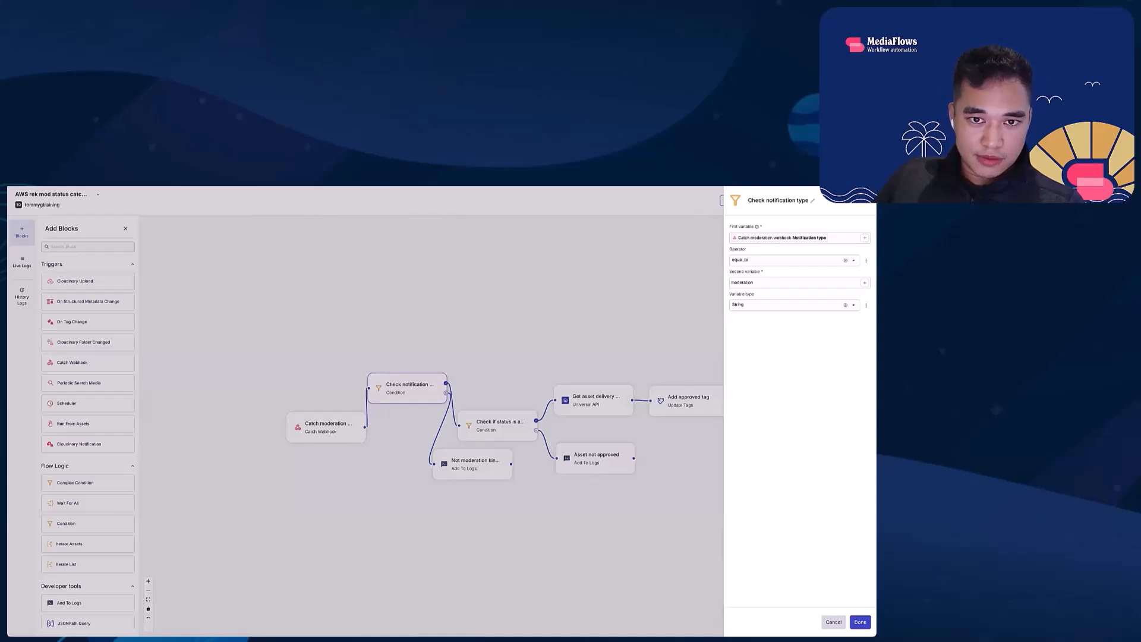
key(ctrl+Tab)
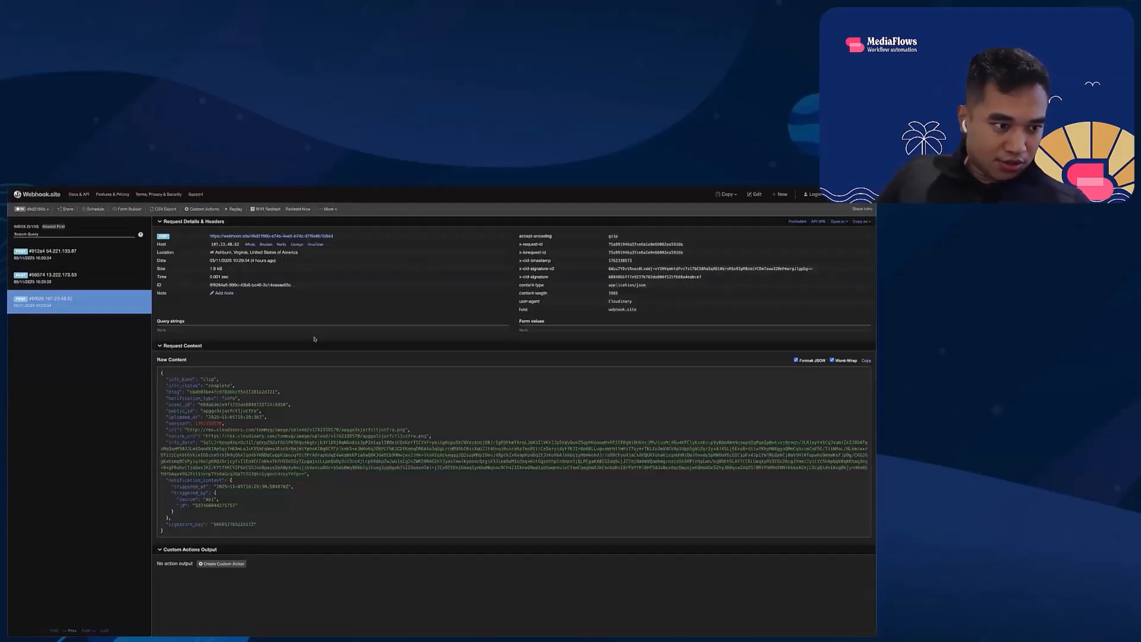
click(88, 284)
click(94, 256)
click(79, 303)
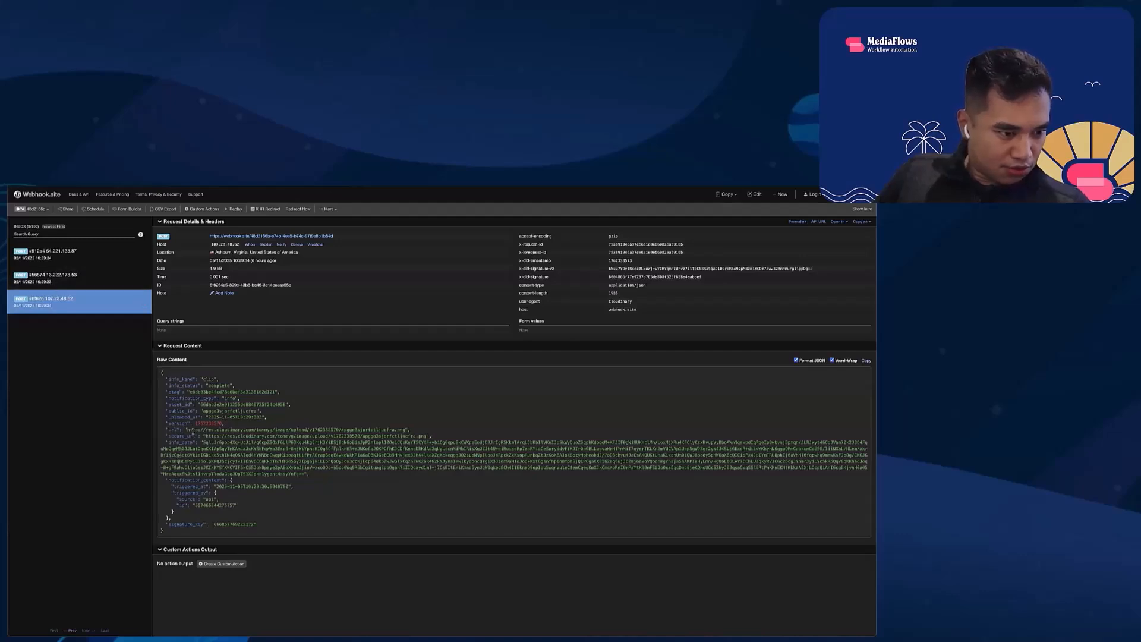
drag(173, 398, 239, 399)
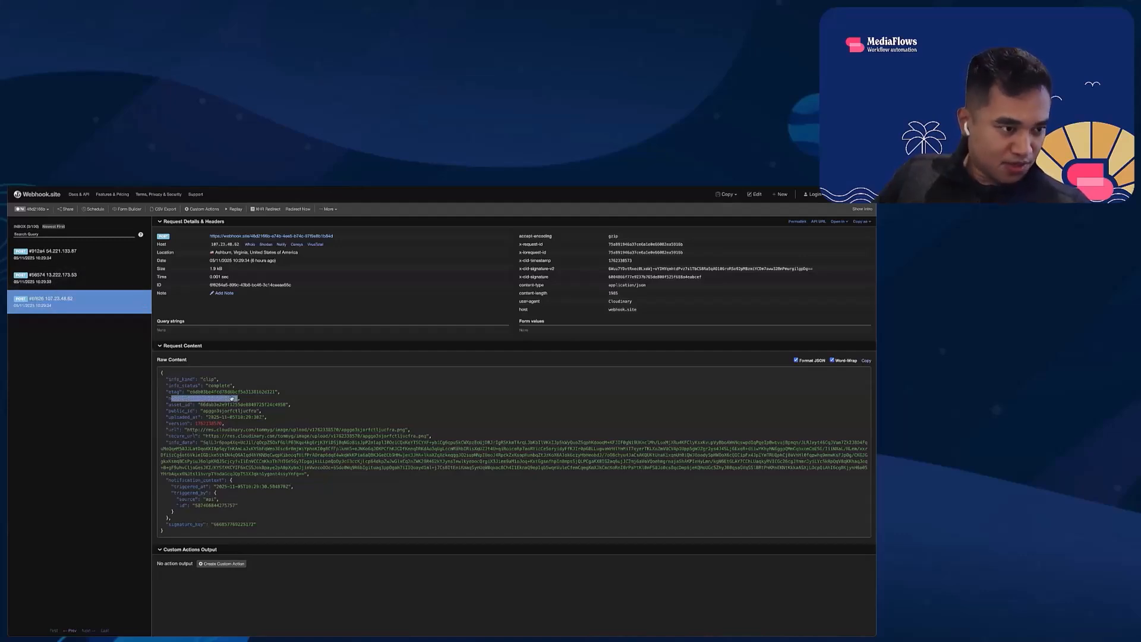
Compare the notification_type fields of the moderation and upload requests, ending on the moderation request's payload
click(54, 283)
drag(167, 467, 252, 467)
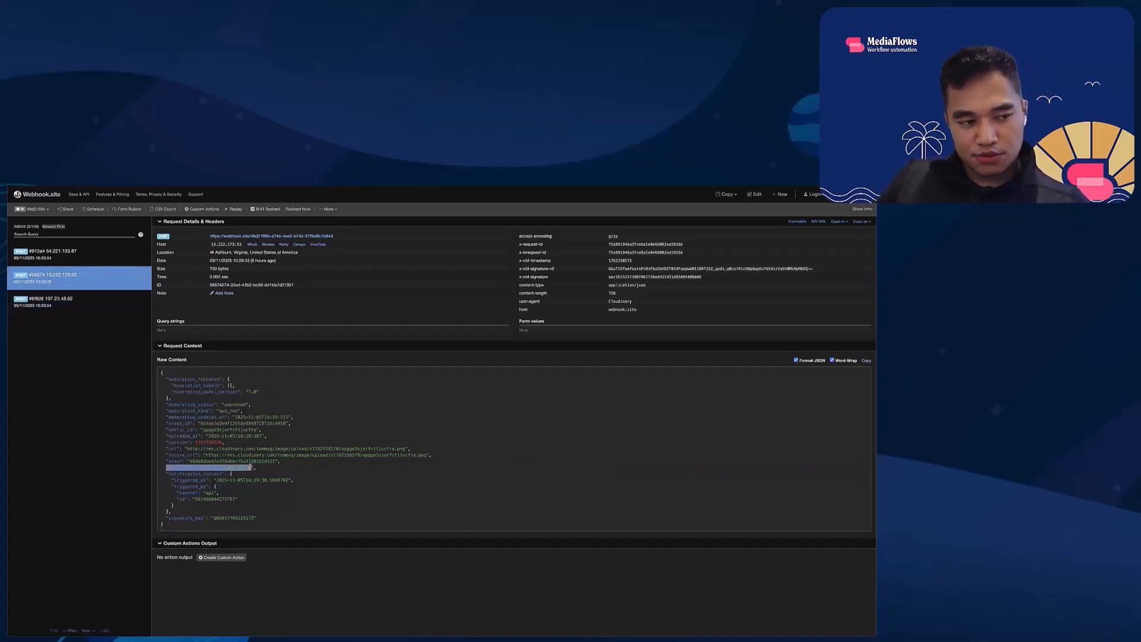
click(79, 258)
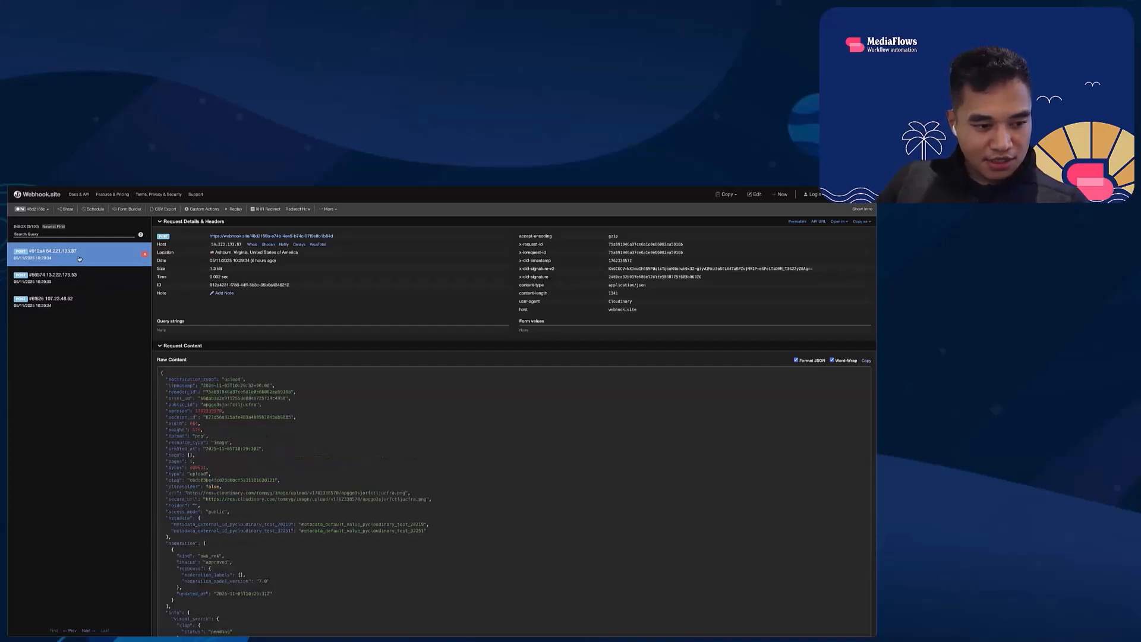
drag(166, 379, 241, 379)
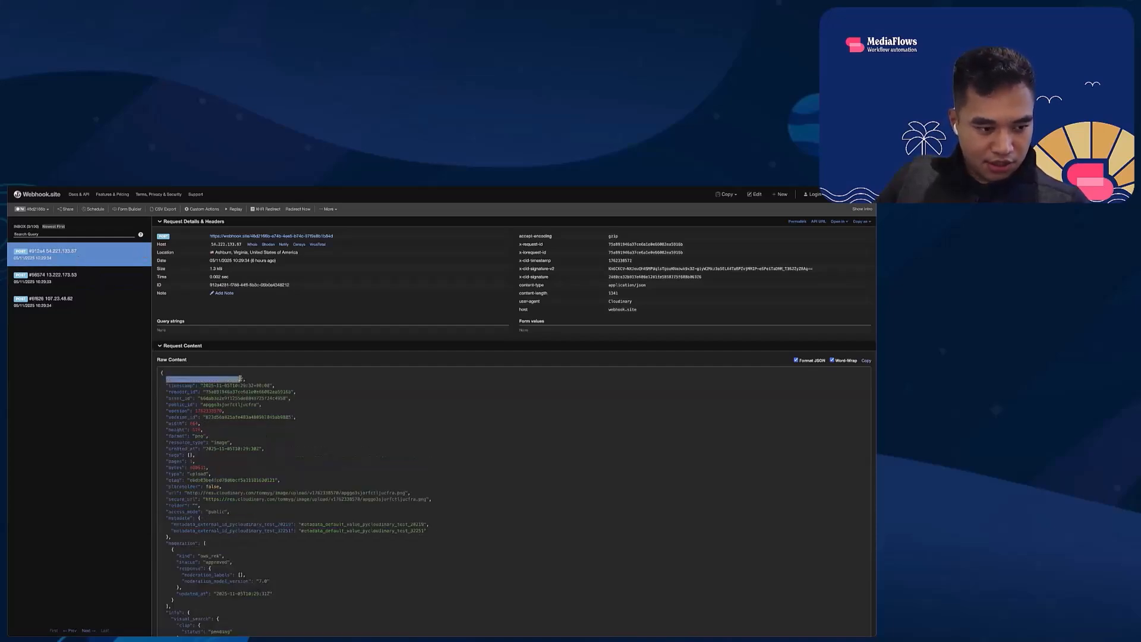
click(118, 289)
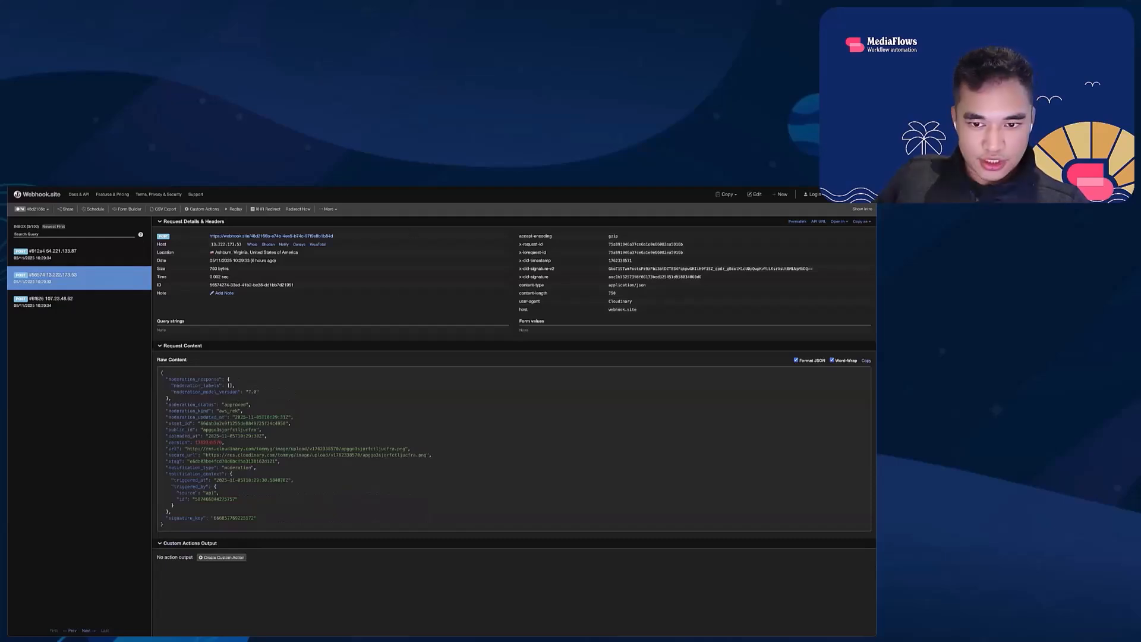
Return to the MediaFlows moderation status flow and review the variables and operator of the Check if status is approved condition
key(ctrl+Tab)
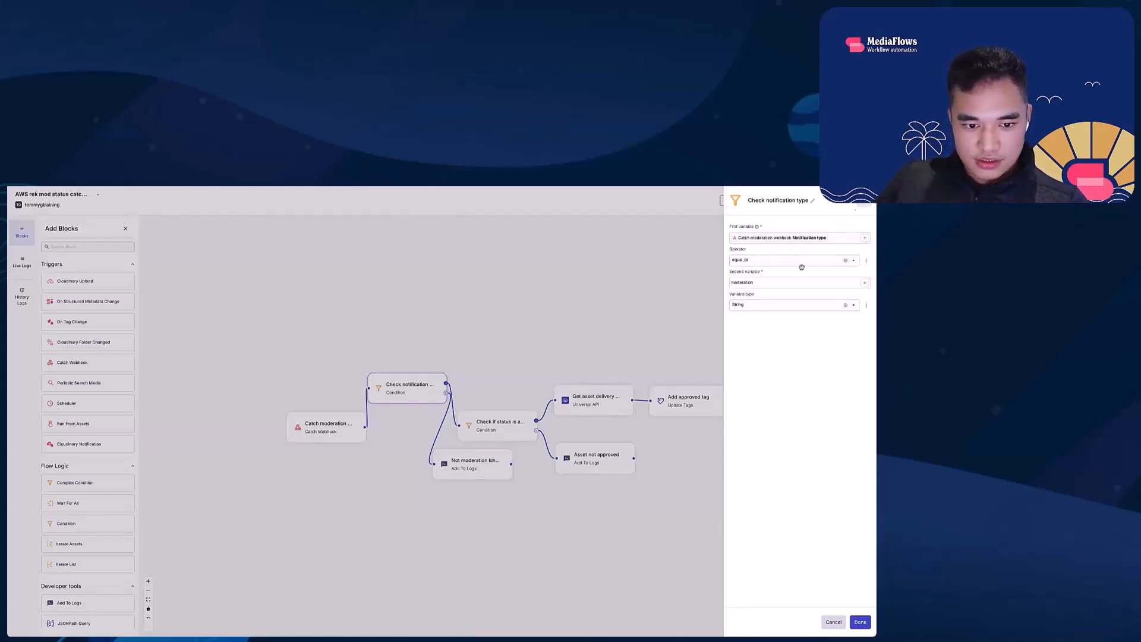
click(862, 205)
click(491, 435)
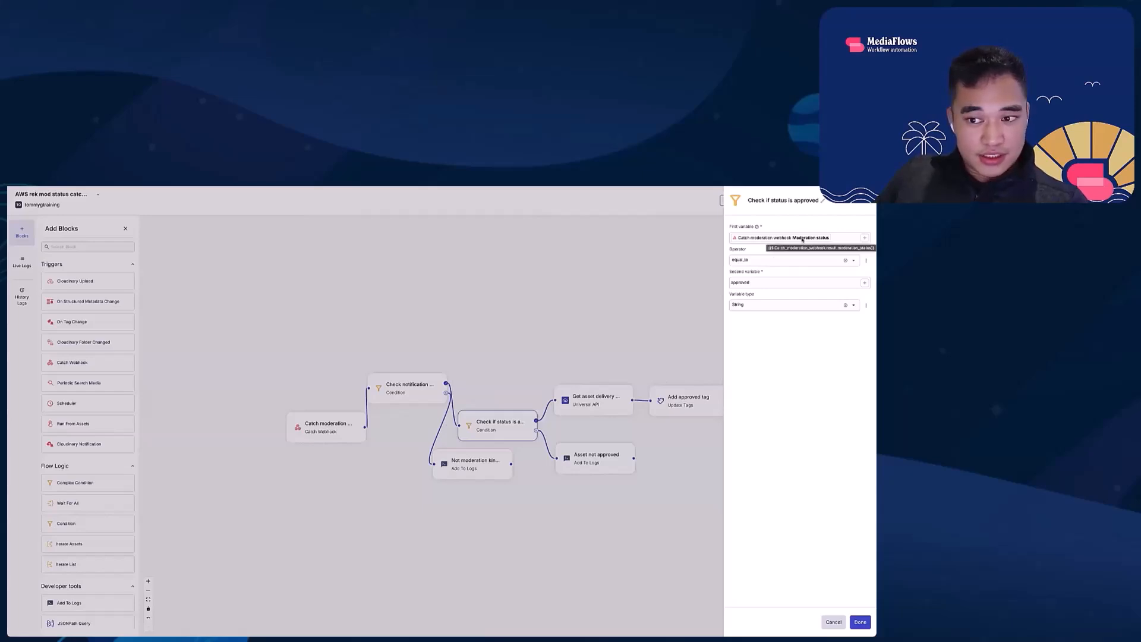
click(641, 337)
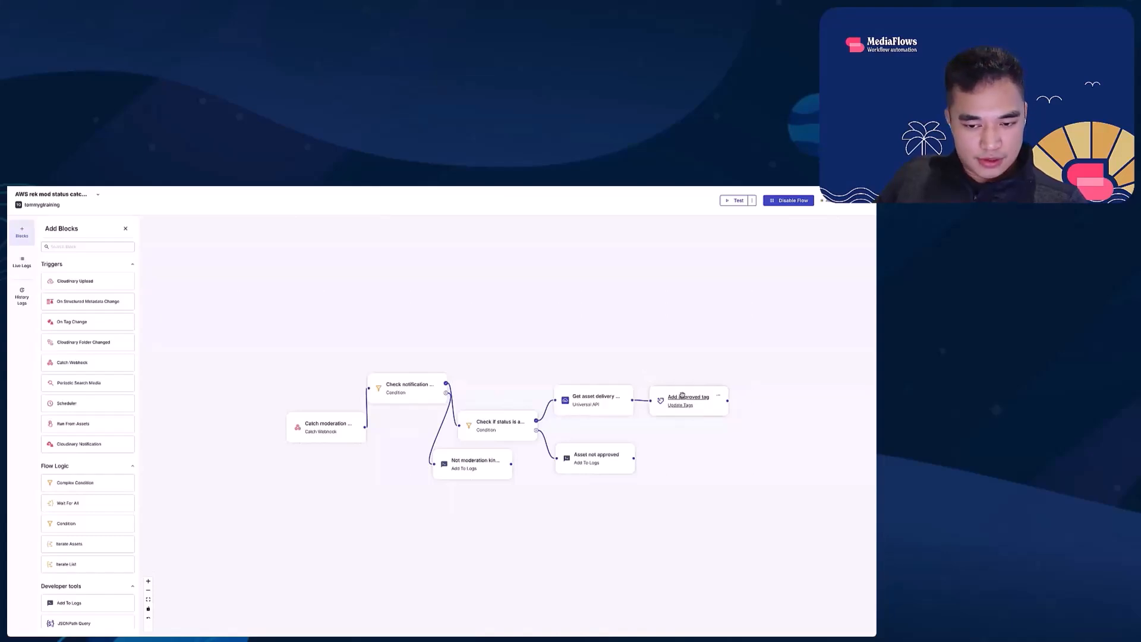
Open the Get asset delivery and resource type block, and locate the asset_id in the moderation request on Webhook.site
click(587, 406)
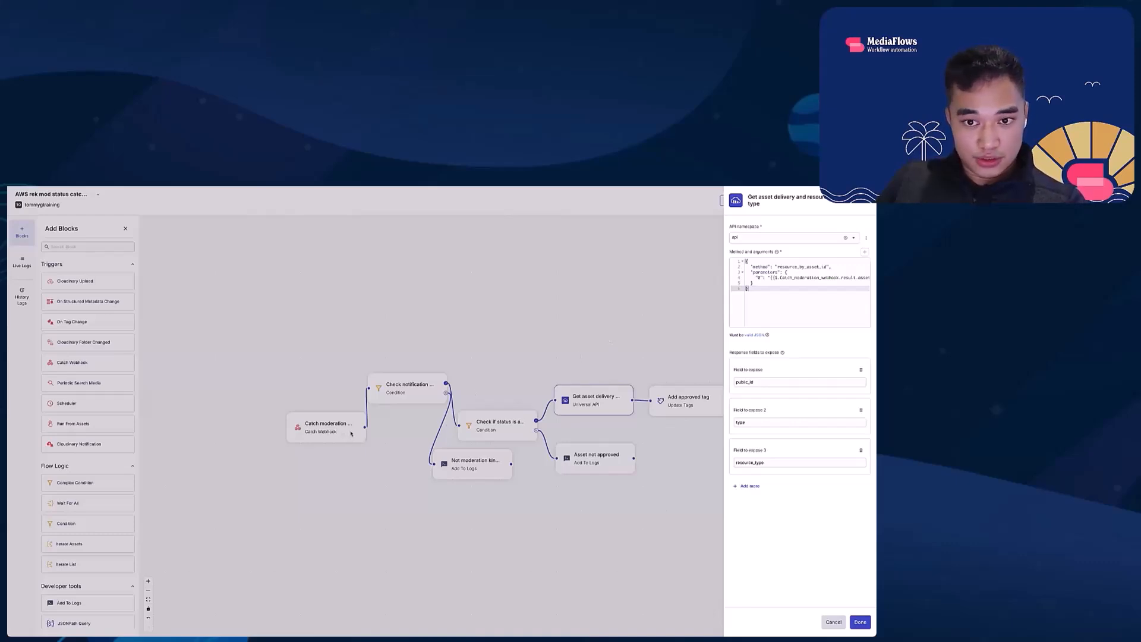
click(564, 160)
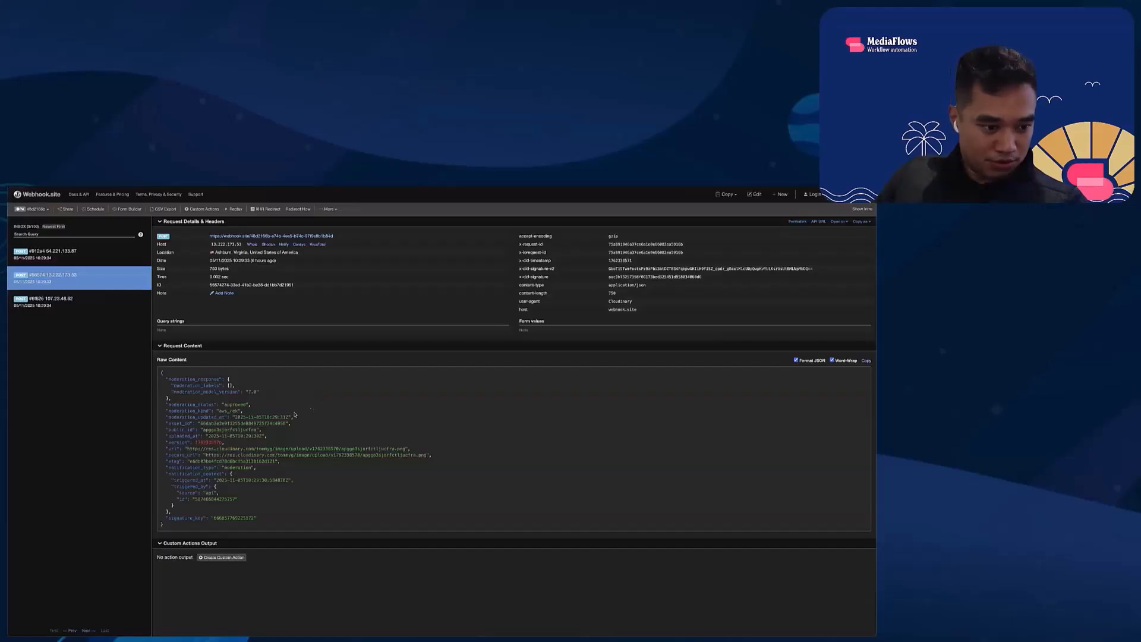
double_click(203, 423)
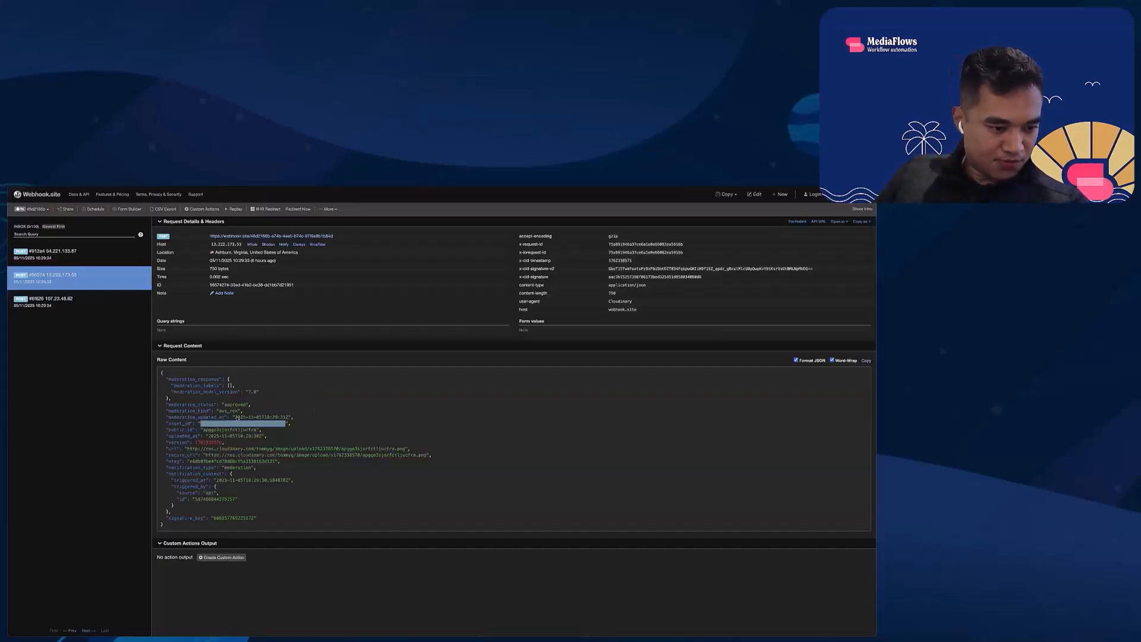
click(176, 419)
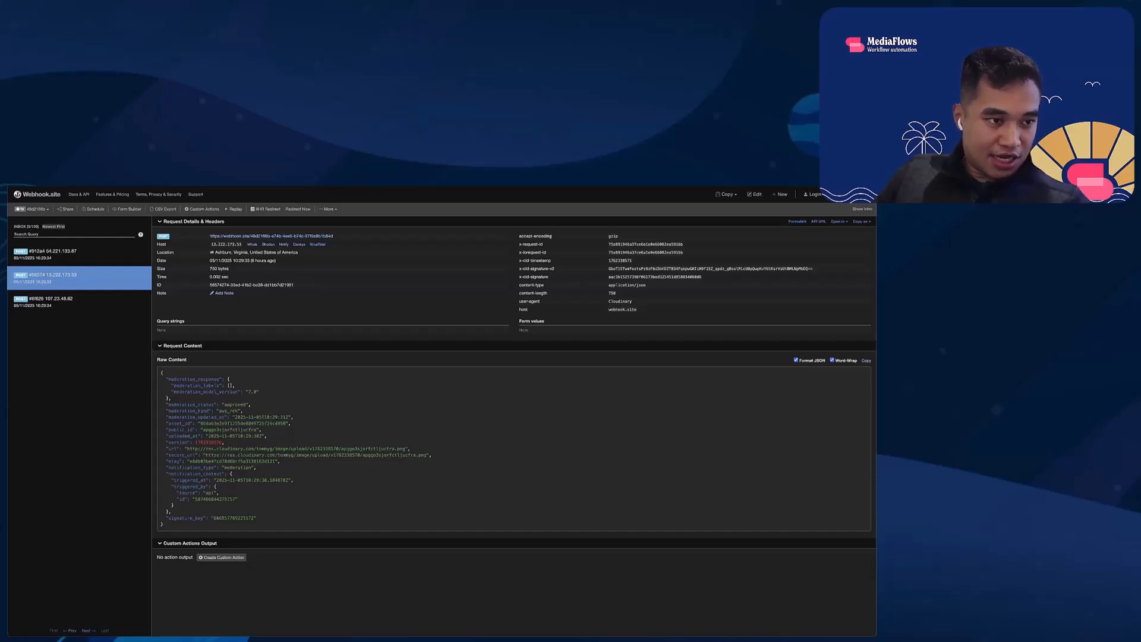
Back in MediaFlows, examine the API namespace options and first positional parameter of the Get asset delivery and resource type block
key(ctrl+Tab)
key(ctrl+Tab)
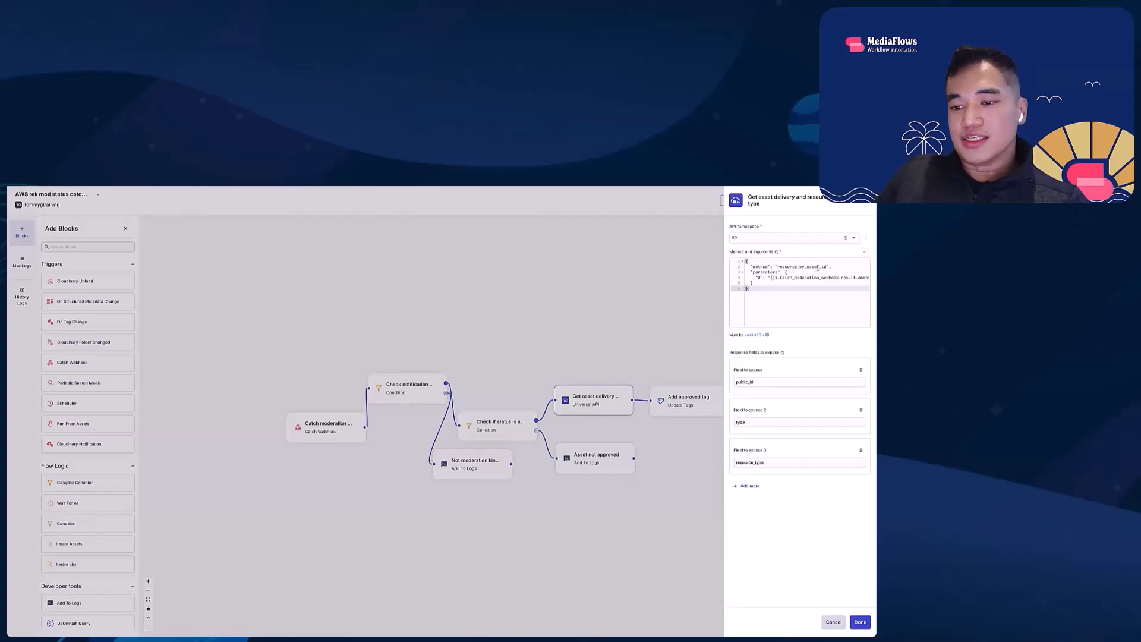
click(750, 237)
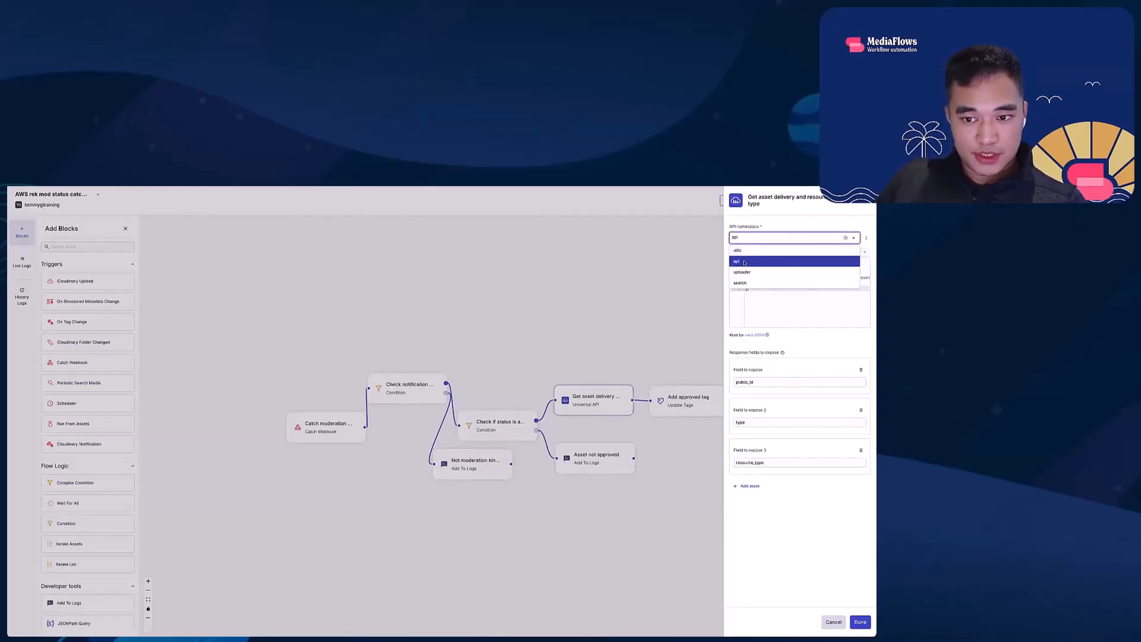
click(784, 303)
drag(769, 278, 871, 278)
Check the Catch moderation webhook block's exposed payload fields for asset_id
click(865, 202)
click(333, 436)
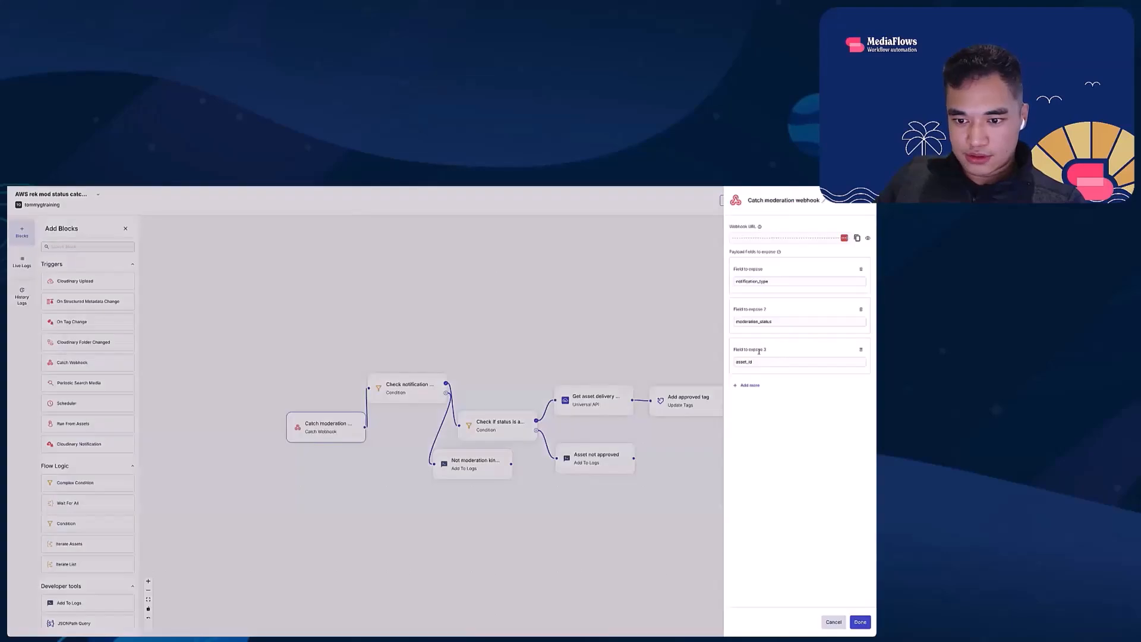
click(866, 203)
Review the response fields exposed by the Get asset delivery and resource type block
click(629, 396)
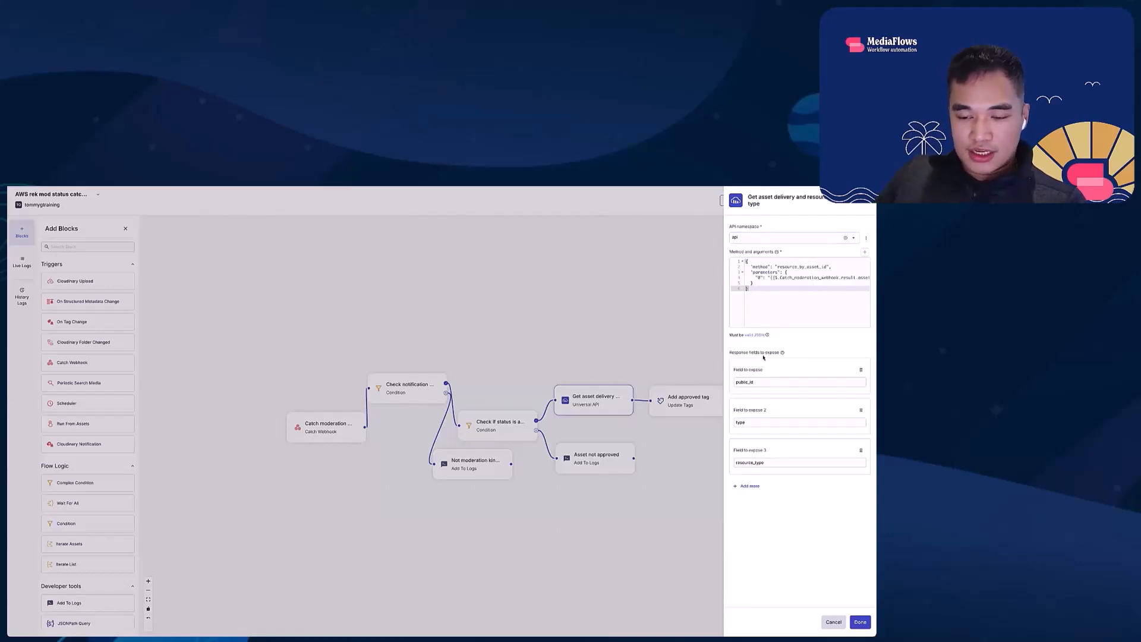
click(753, 381)
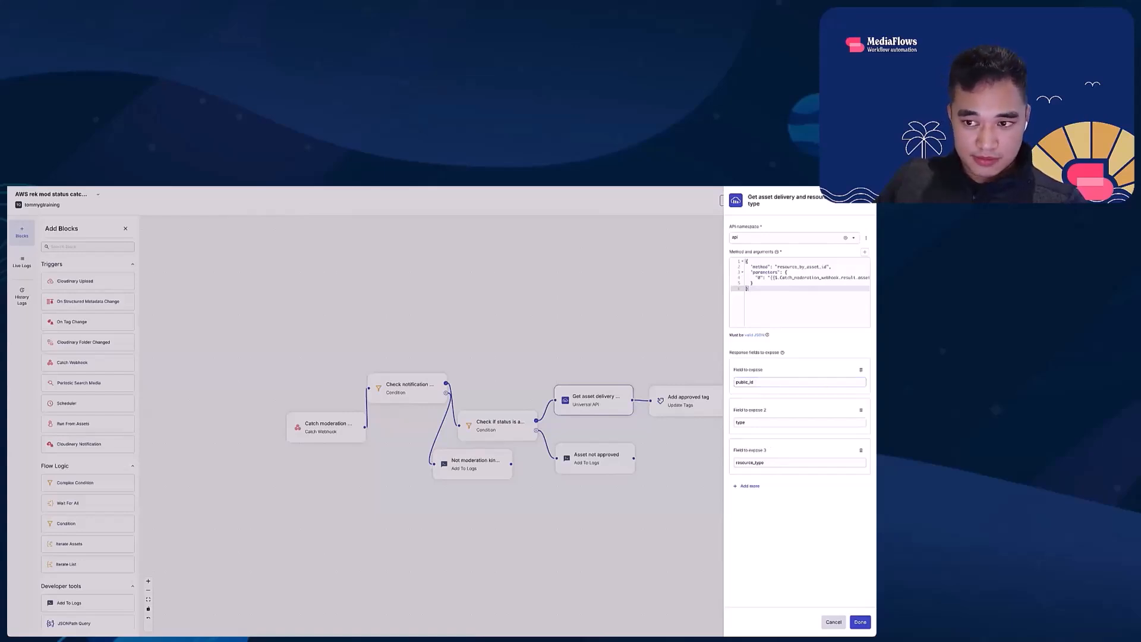
click(867, 201)
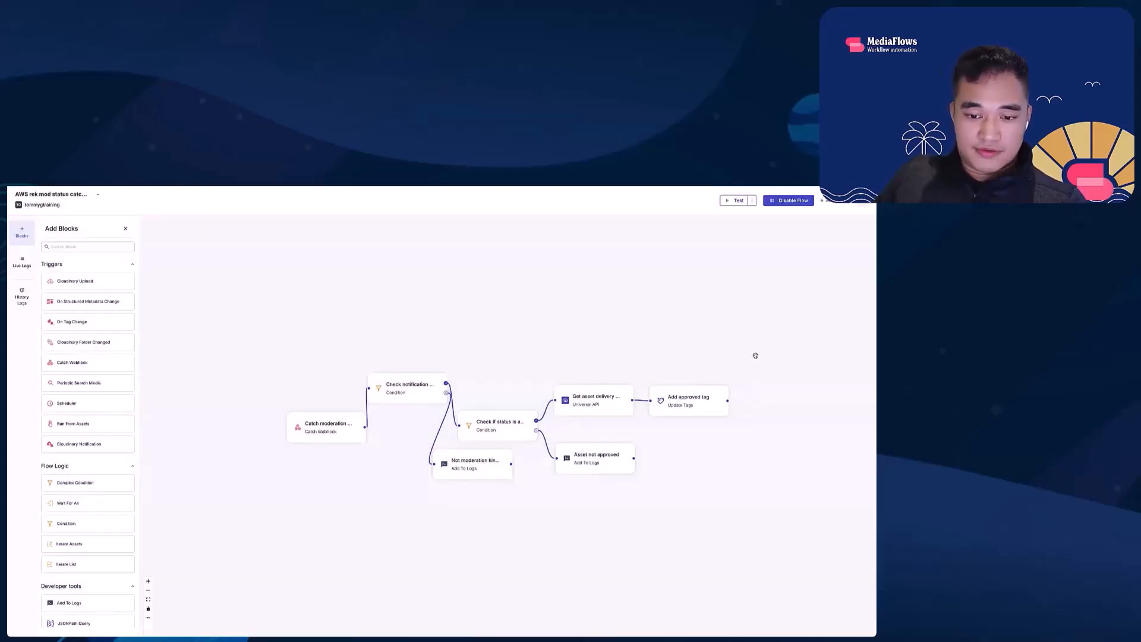
Review the asset identifiers, action and tag in the Add approved tag block, and view the moderation status flow's test configuration
click(689, 402)
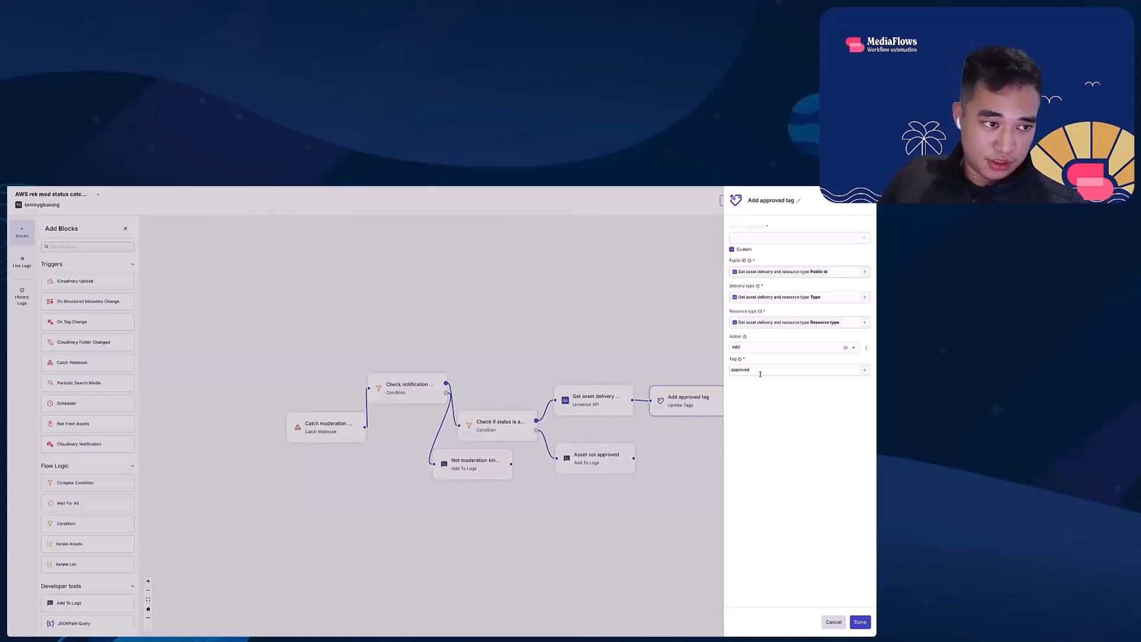
click(863, 201)
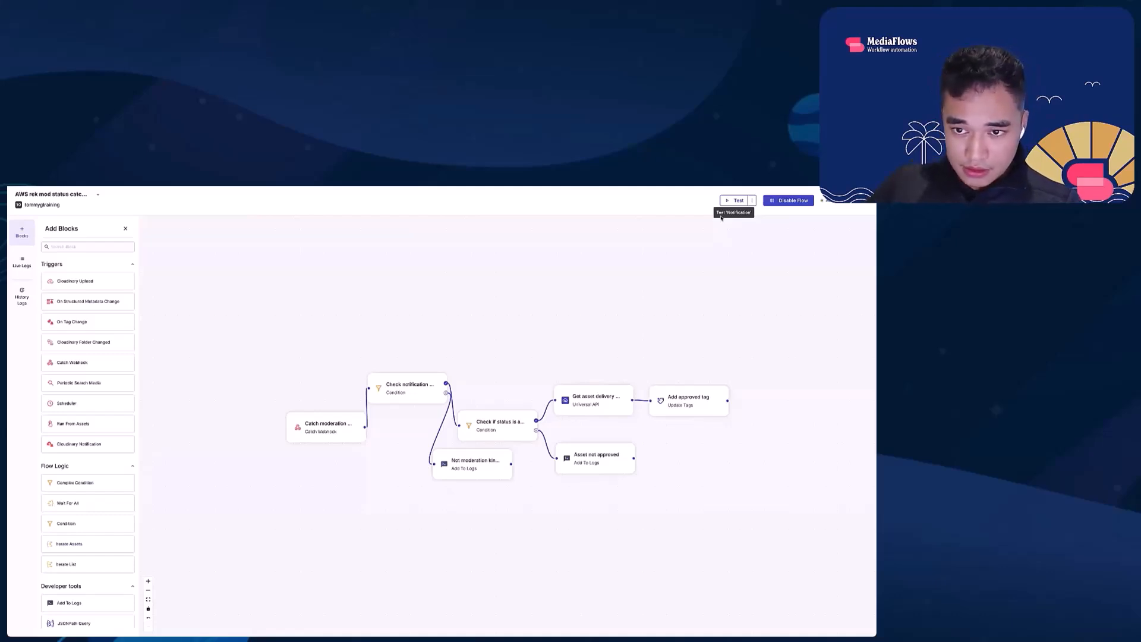
click(751, 202)
click(541, 337)
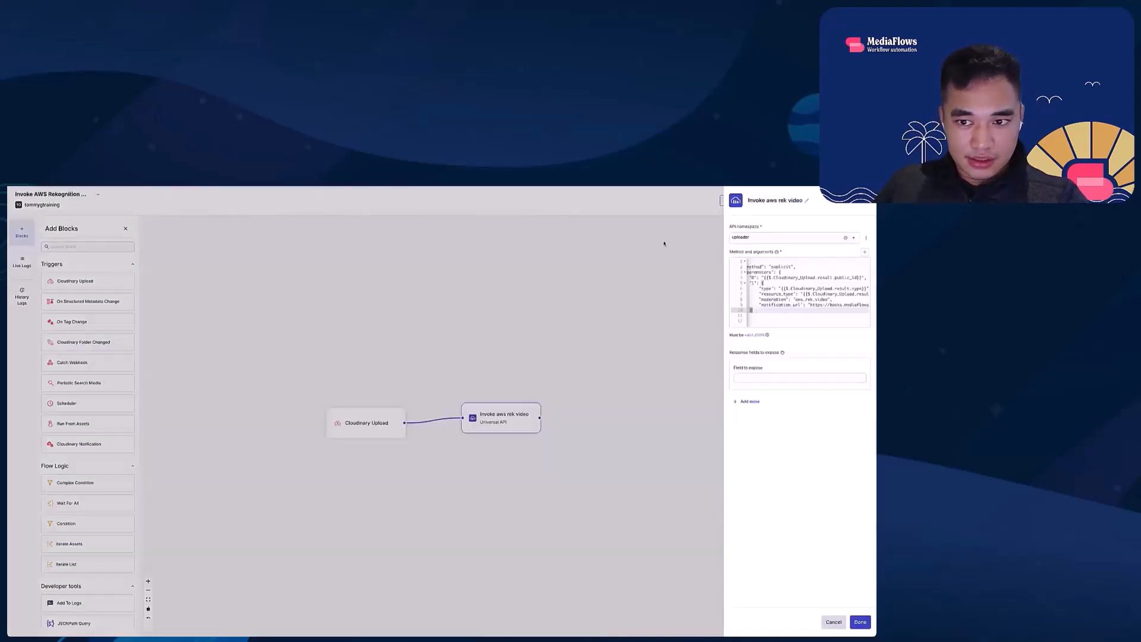
Switch to the Invoke AWS Rekognition flow and check the custom media URL in its test configuration
click(860, 209)
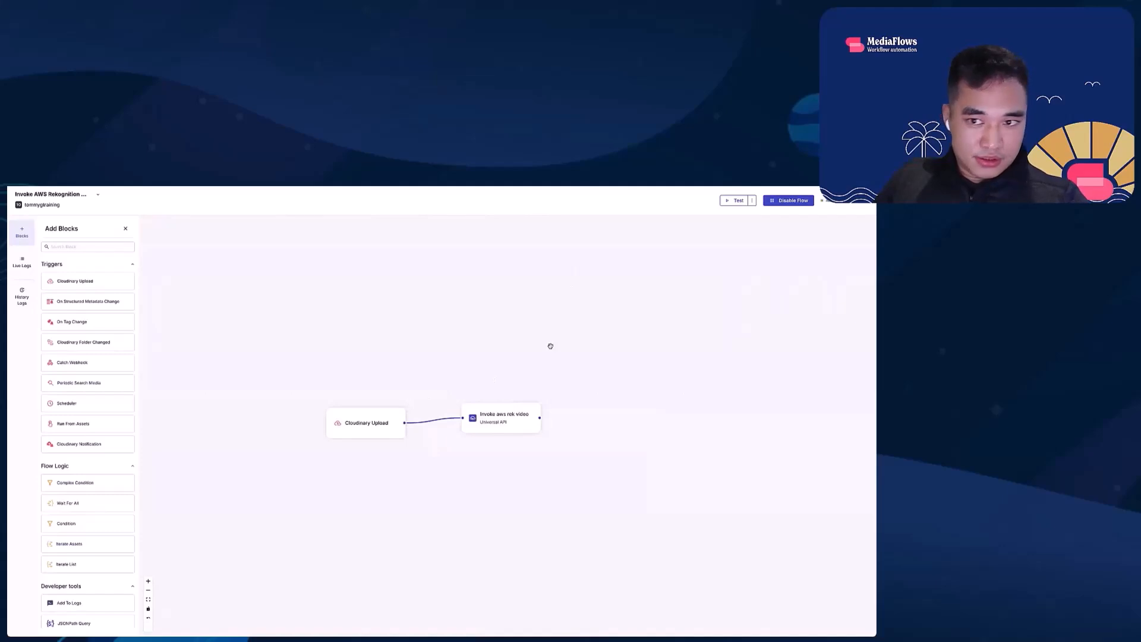
click(752, 200)
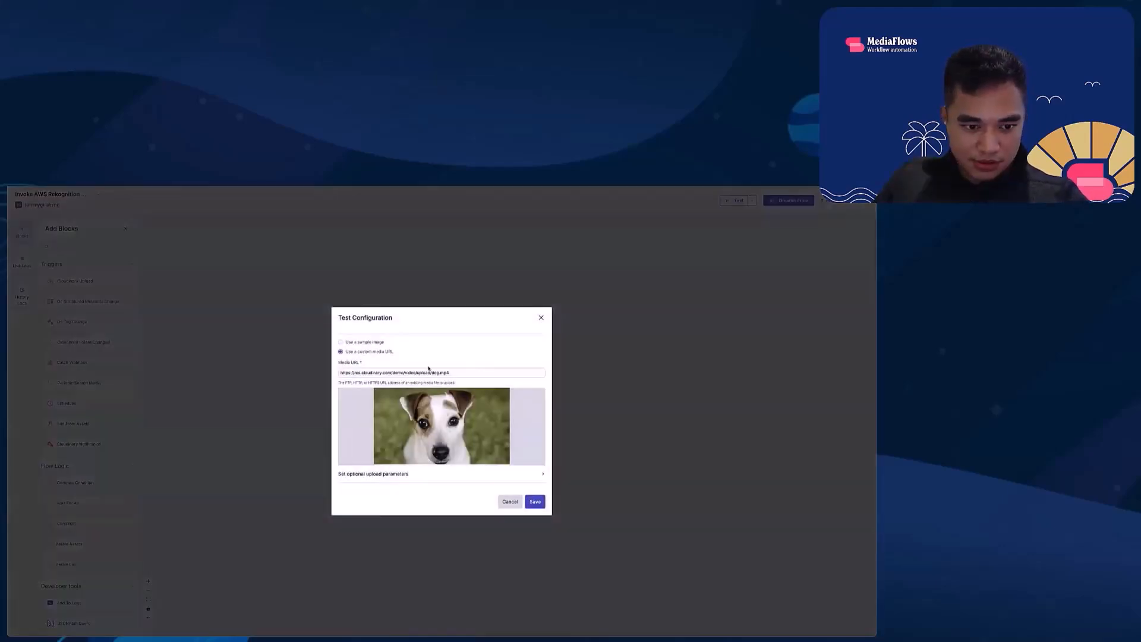
click(401, 371)
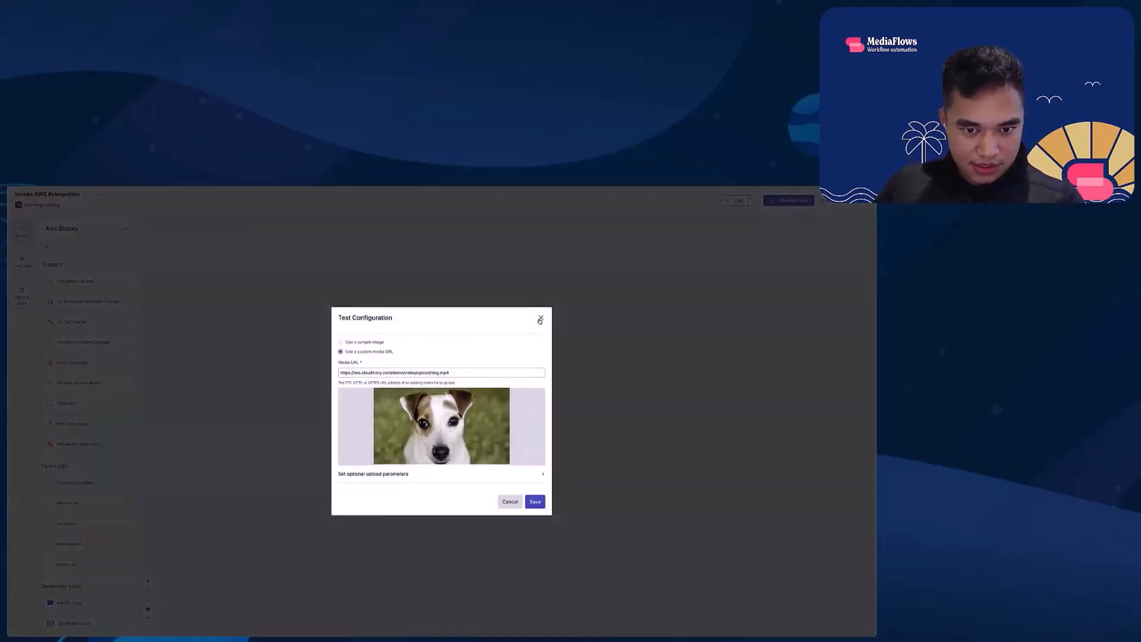
click(540, 319)
Run a test upload of the Invoke AWS Rekognition flow and open its live logs
click(726, 203)
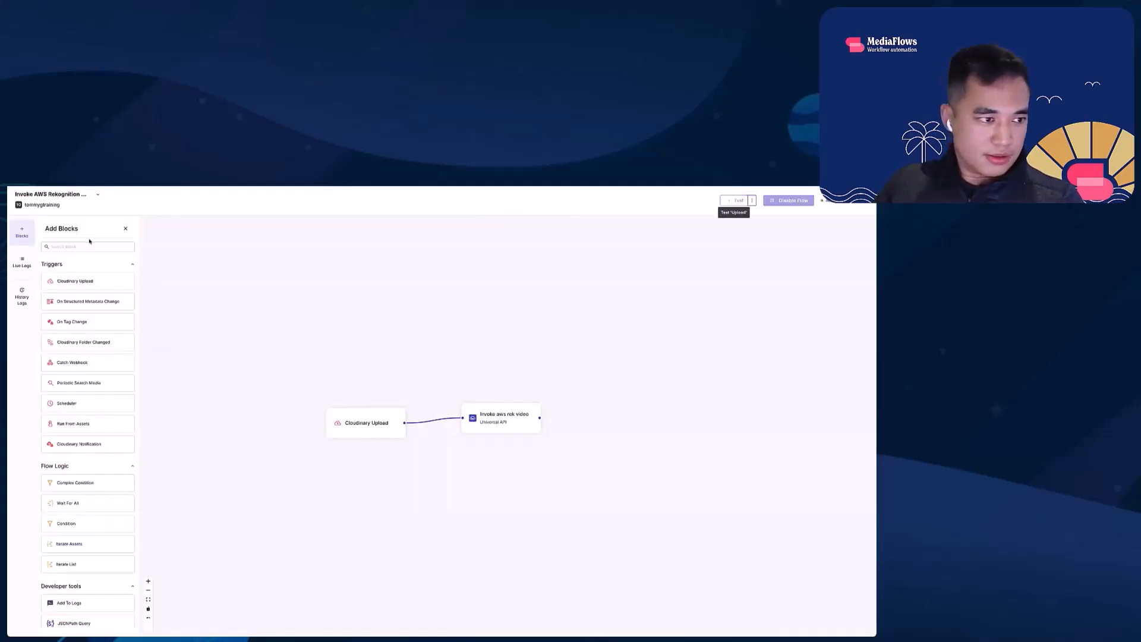
click(20, 263)
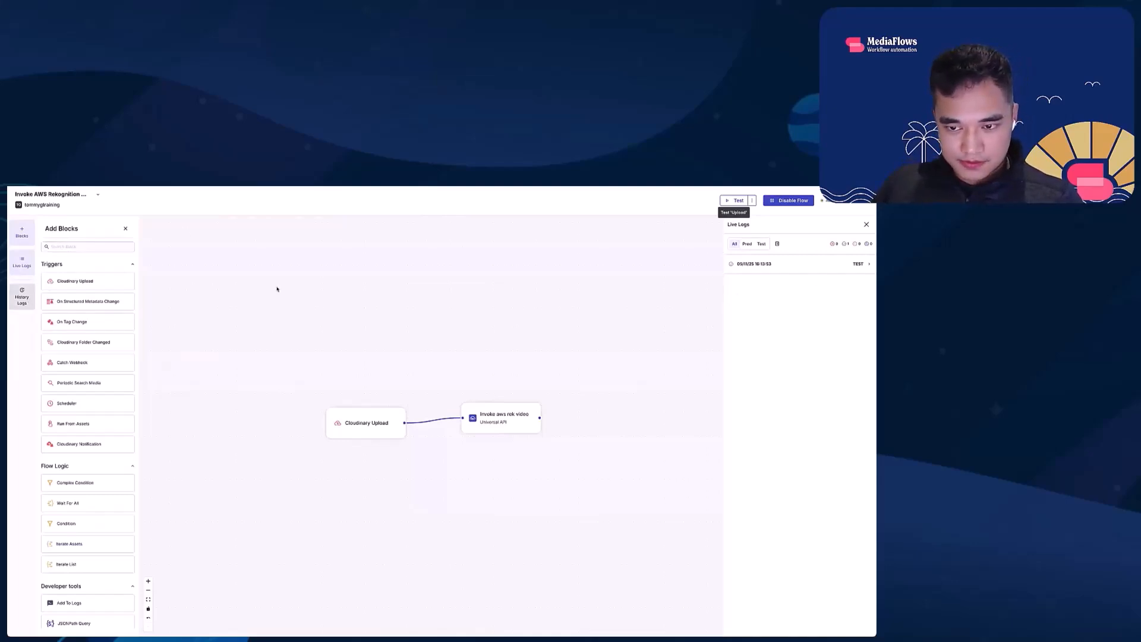
Examine the Cloudinary Upload output and the moderation status in the Invoke aws rek video output of the test run's live log
click(782, 266)
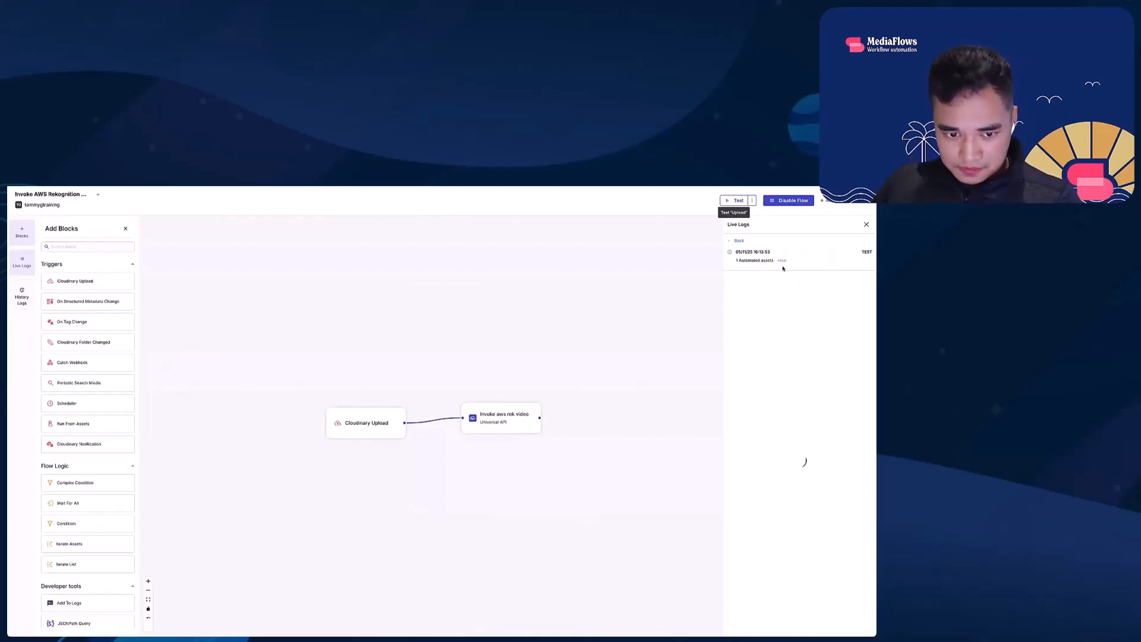
click(774, 279)
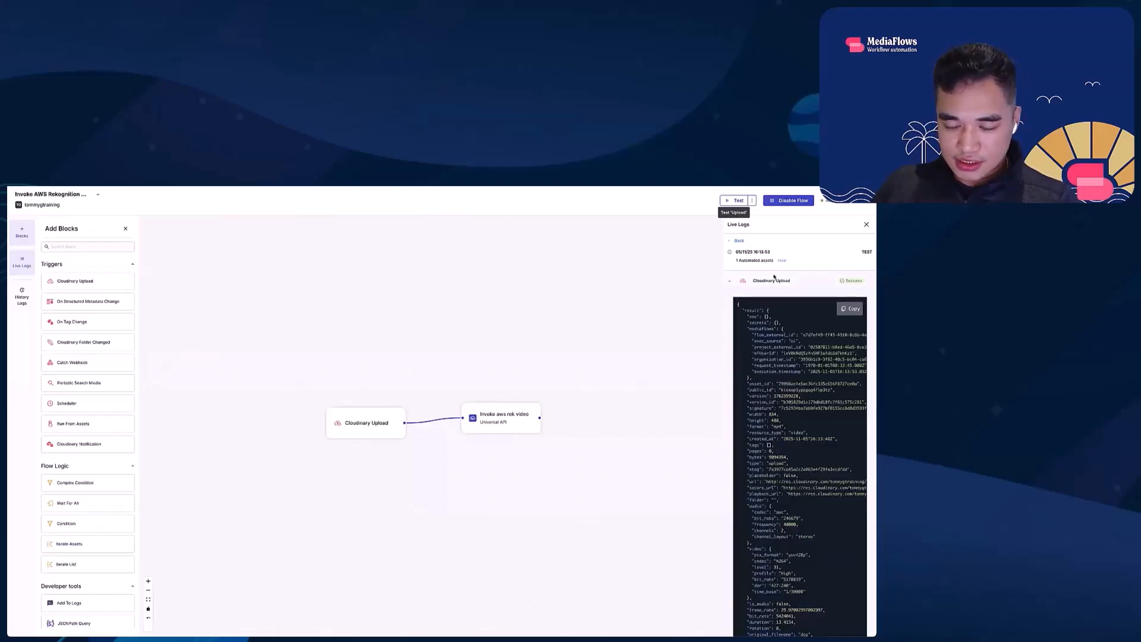
scroll(774, 382, down, 5)
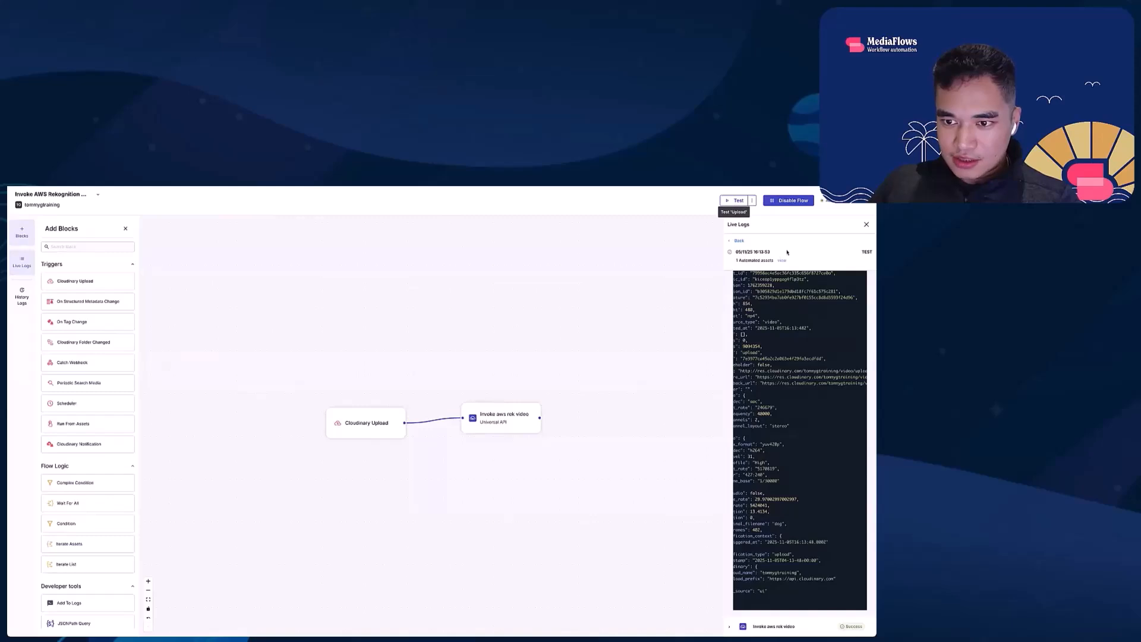
click(763, 629)
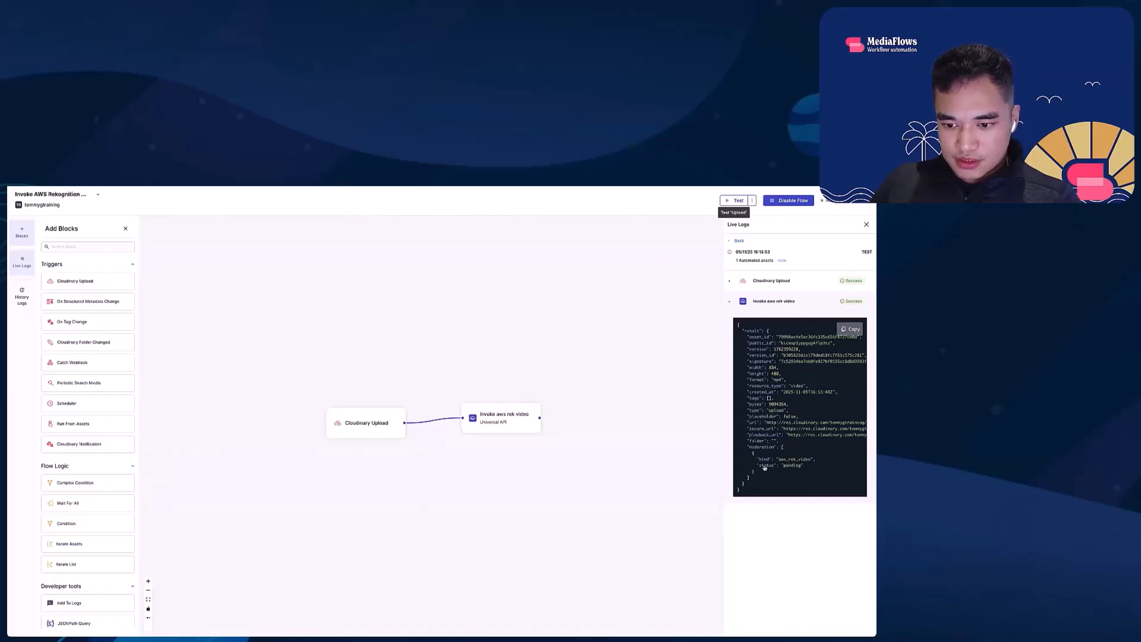
drag(758, 466, 806, 467)
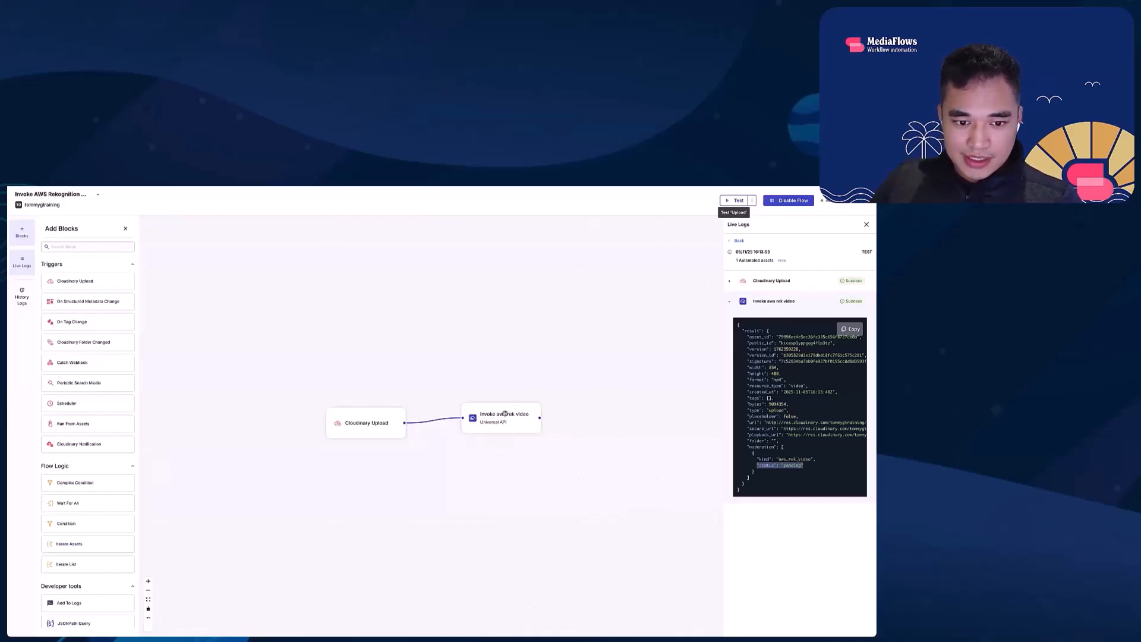
Check the notification URL in the method and arguments of the Invoke aws rek video block
click(503, 414)
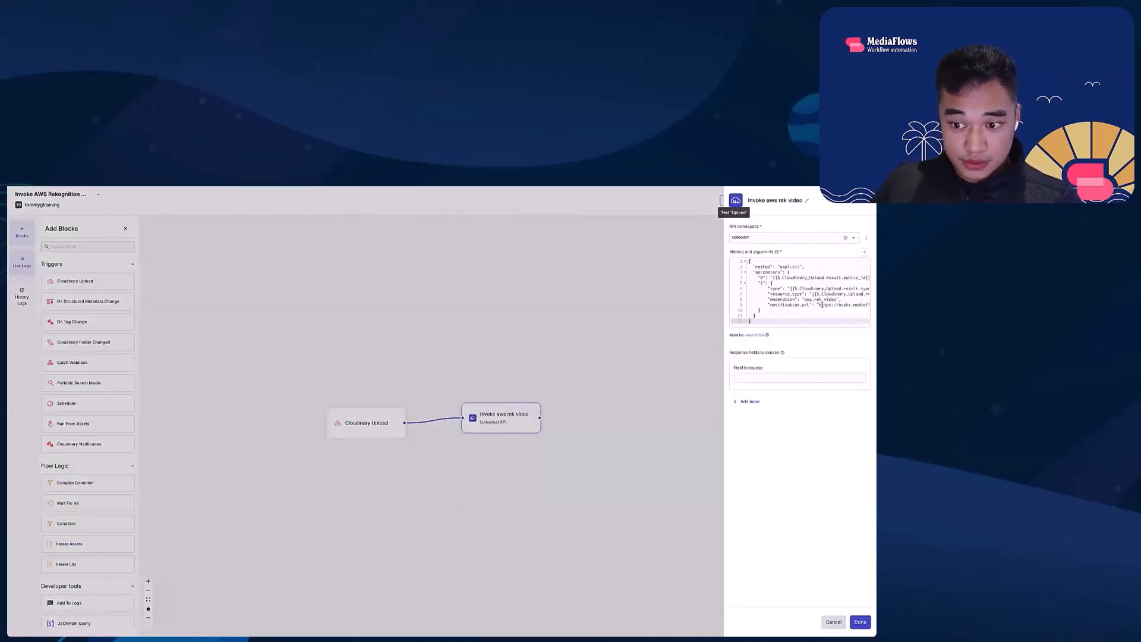
key(ctrl+a)
key(BackSpace)
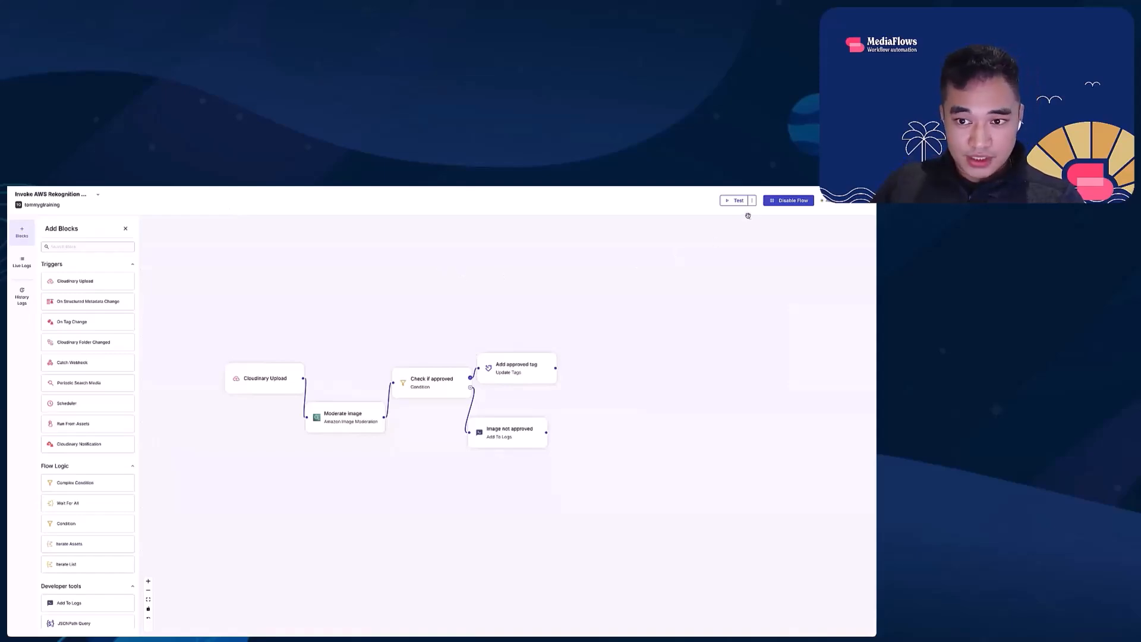
Check the custom media URL in the image moderation flow's test configuration and run a test upload
click(751, 202)
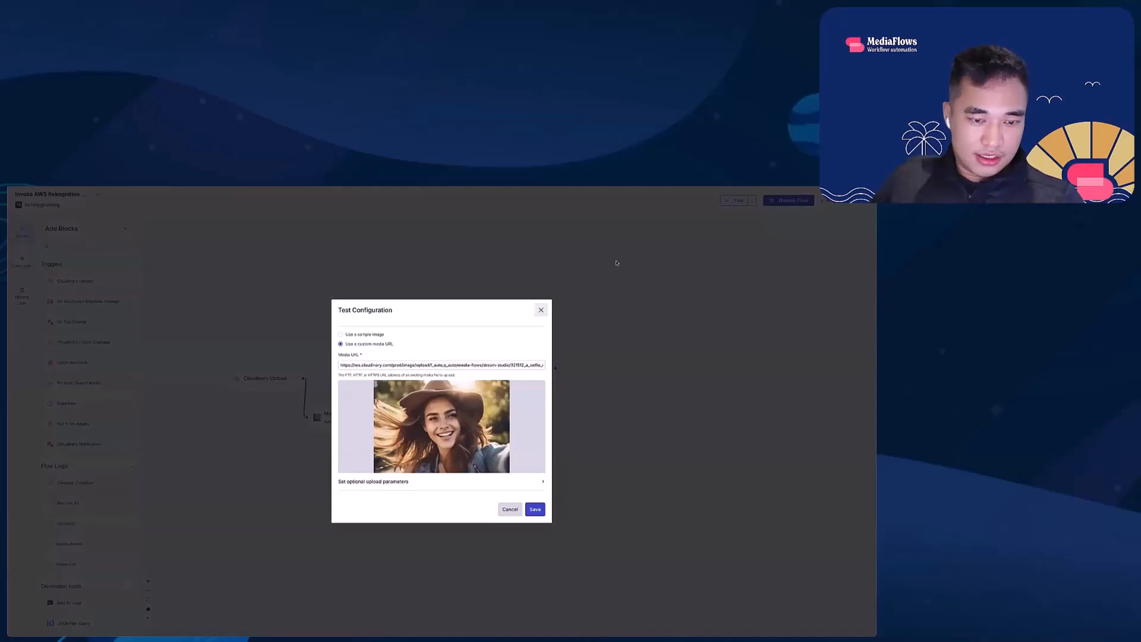
click(540, 310)
click(737, 202)
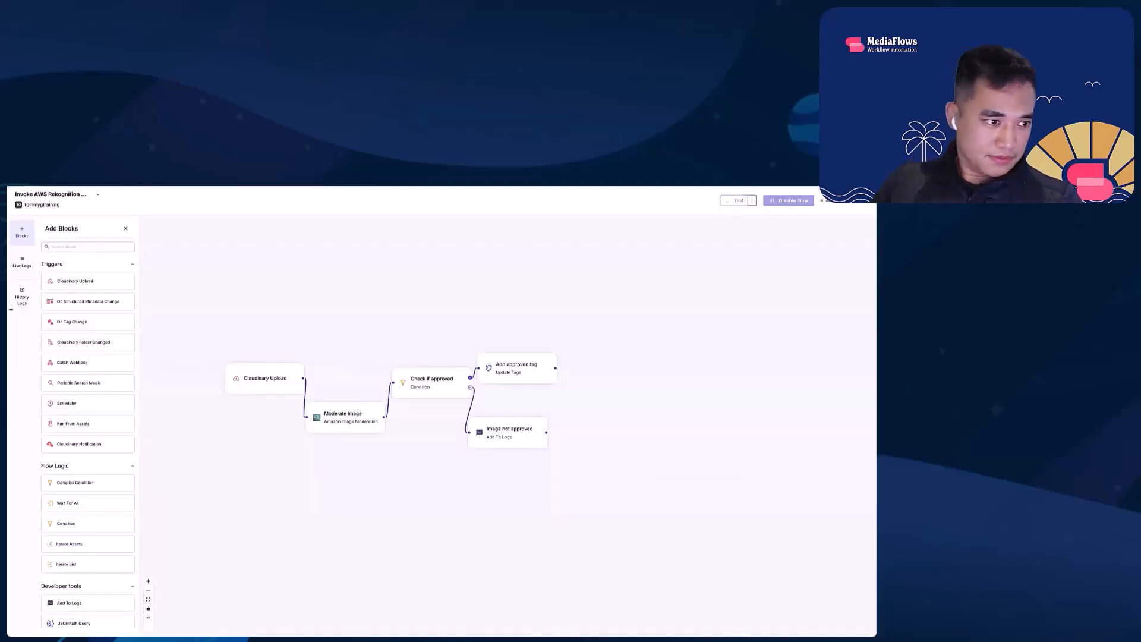
Open the image flow's test run in the live logs and examine the Cloudinary Upload output
click(27, 268)
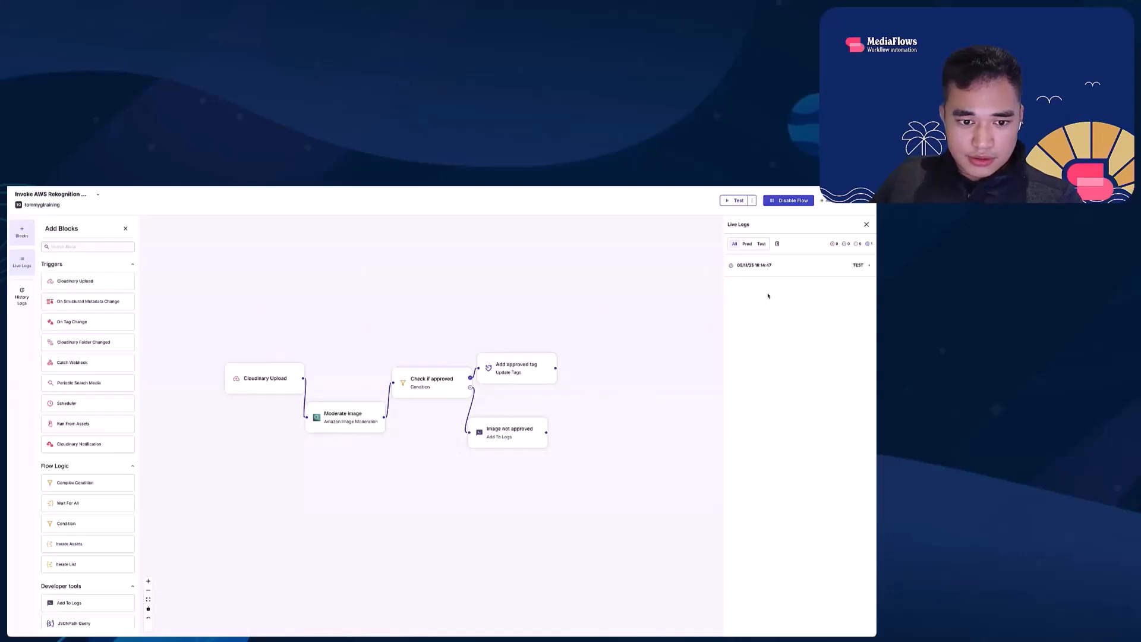
click(768, 266)
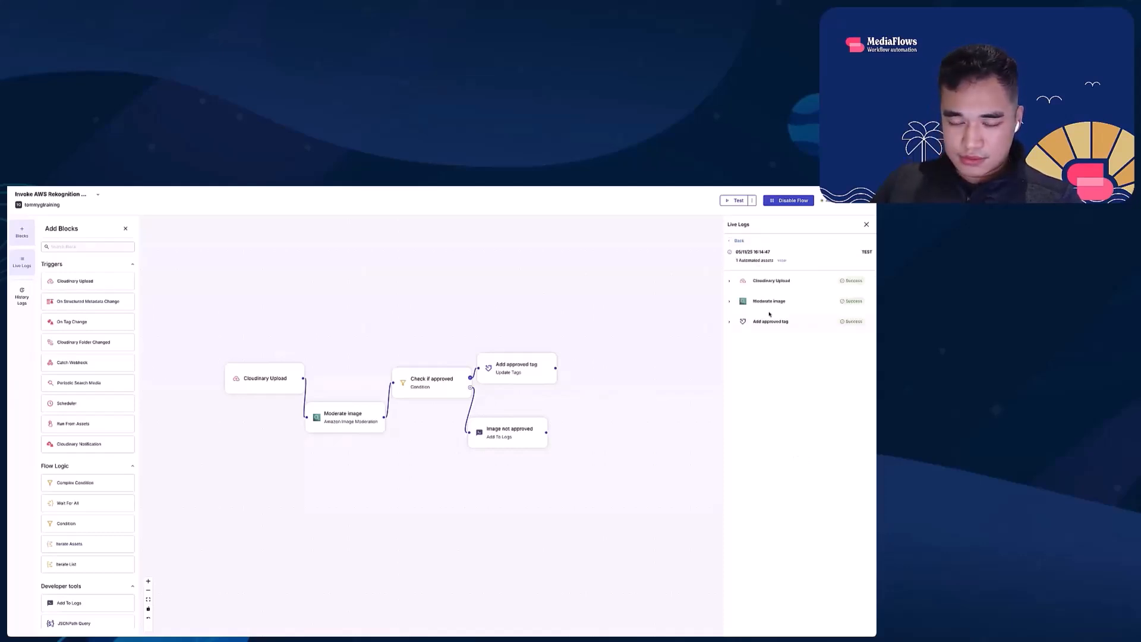
click(768, 280)
scroll(779, 321, down, 1)
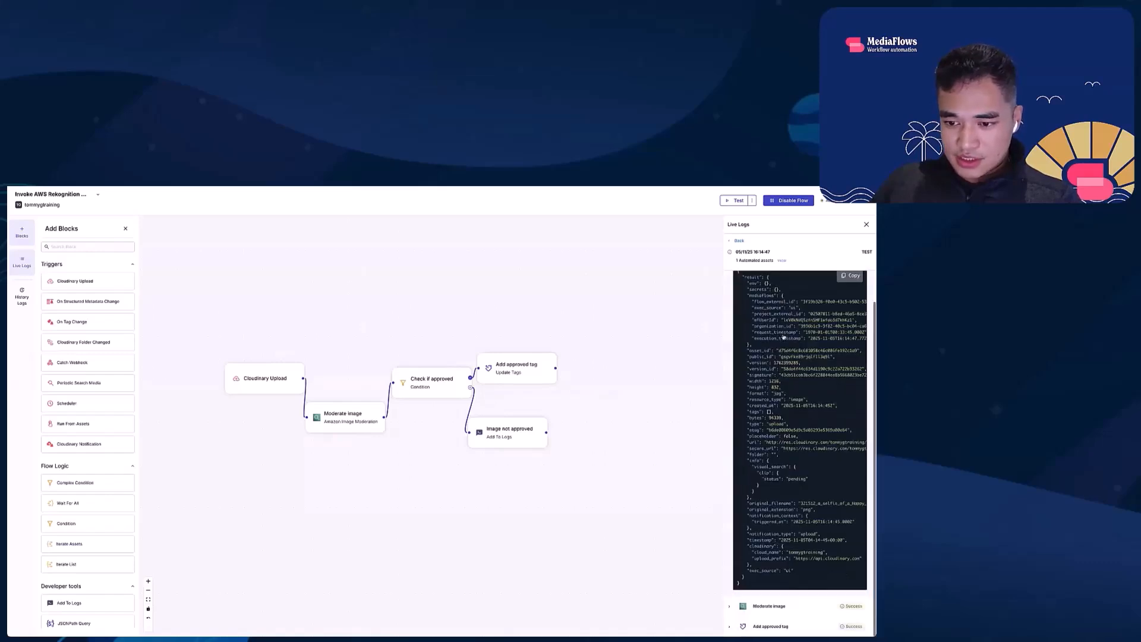
scroll(780, 324, up, 1)
scroll(780, 324, down, 1)
scroll(779, 315, up, 1)
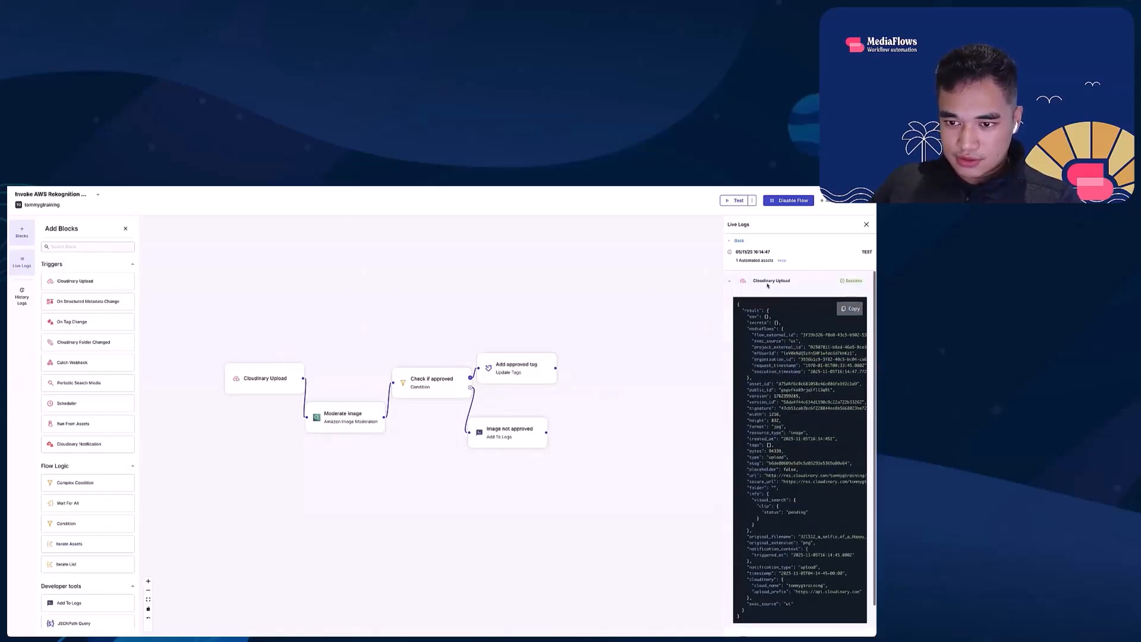
Examine the moderation status in the Moderate image output and the asset listed in the Add approved tag output
click(771, 281)
click(773, 302)
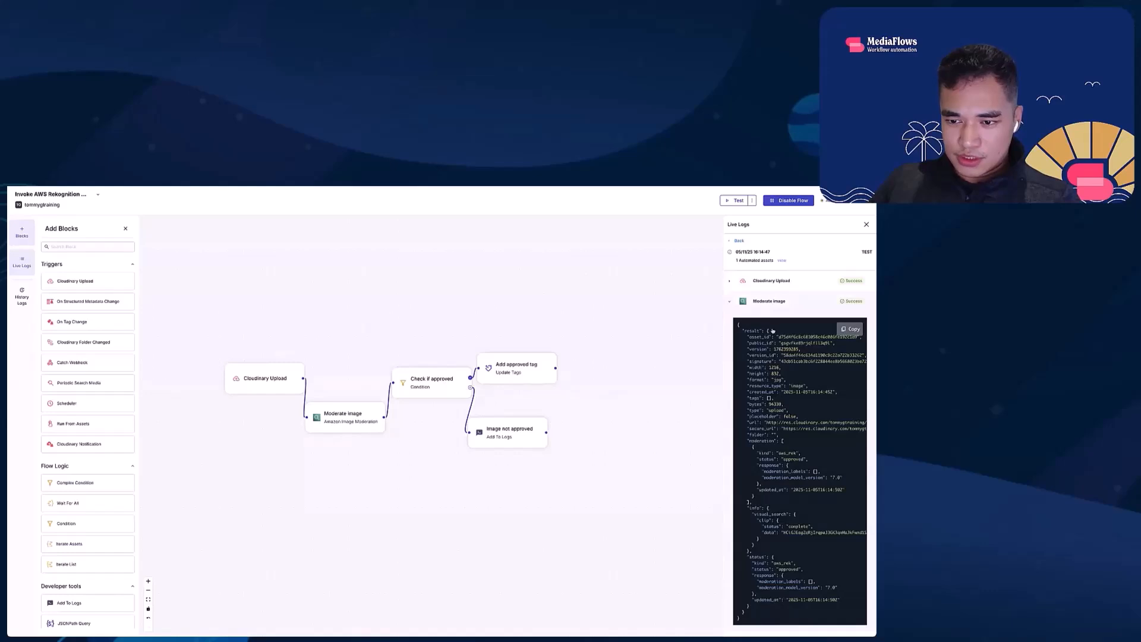
scroll(773, 333, down, 1)
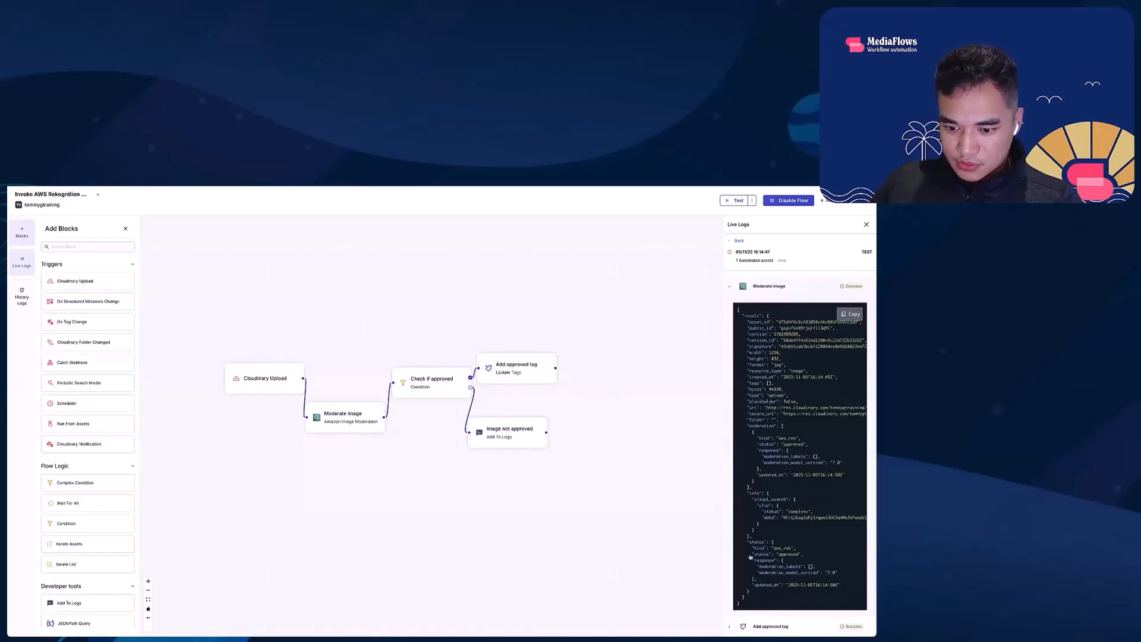
drag(752, 554, 794, 556)
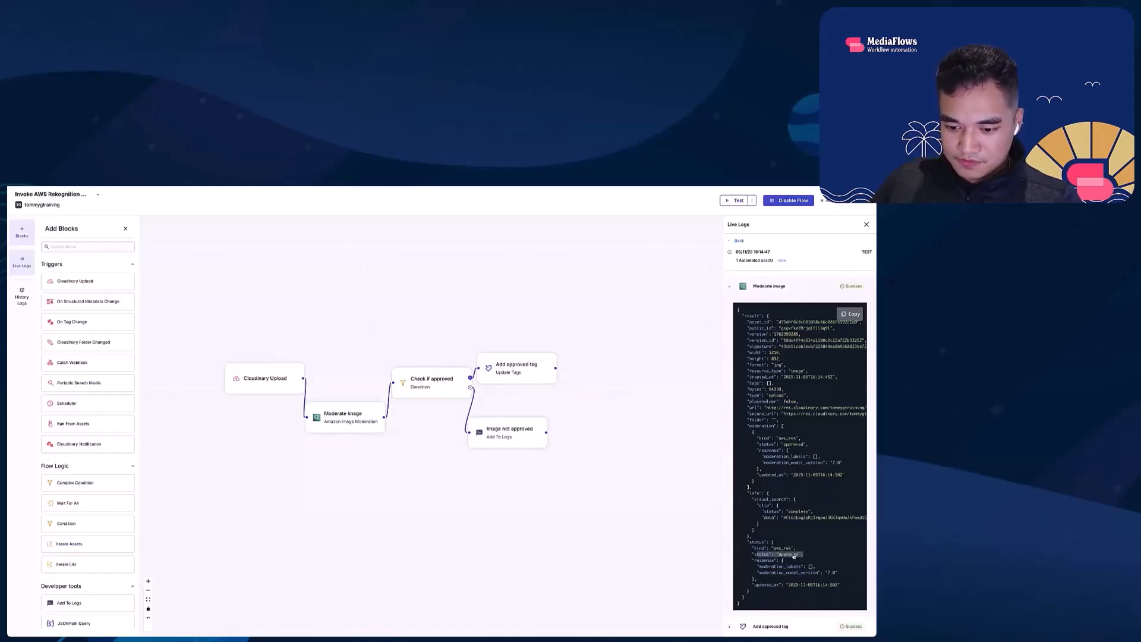
click(767, 628)
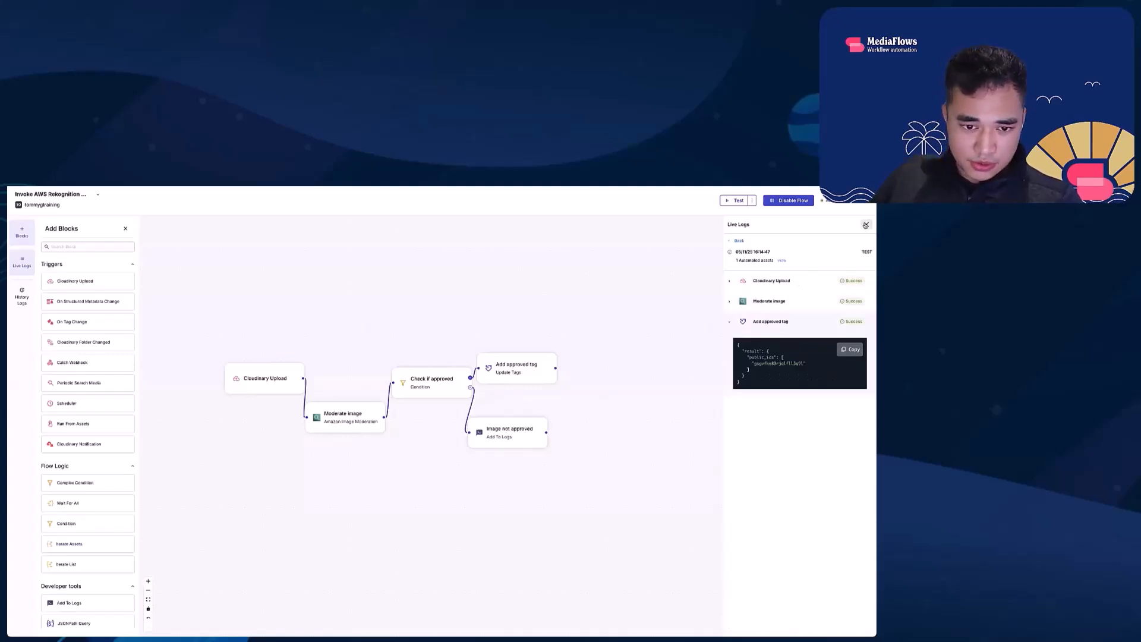
click(866, 225)
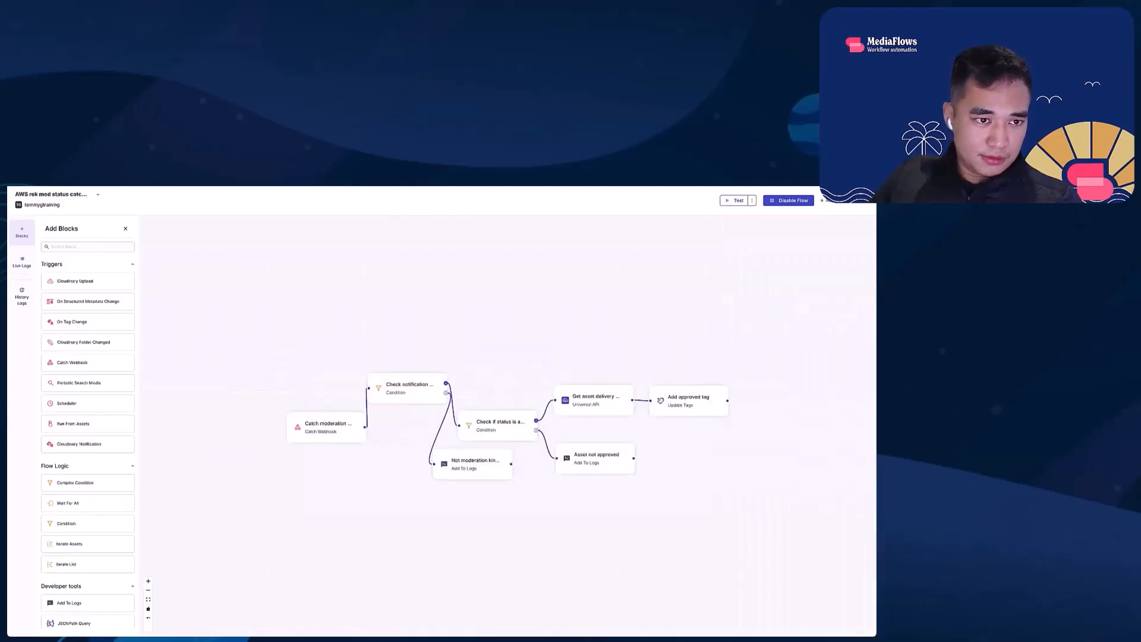
Examine the Catch moderation webhook, Get asset delivery and resource type, and Add approved tag outputs in the moderation status flow's live logs
click(22, 261)
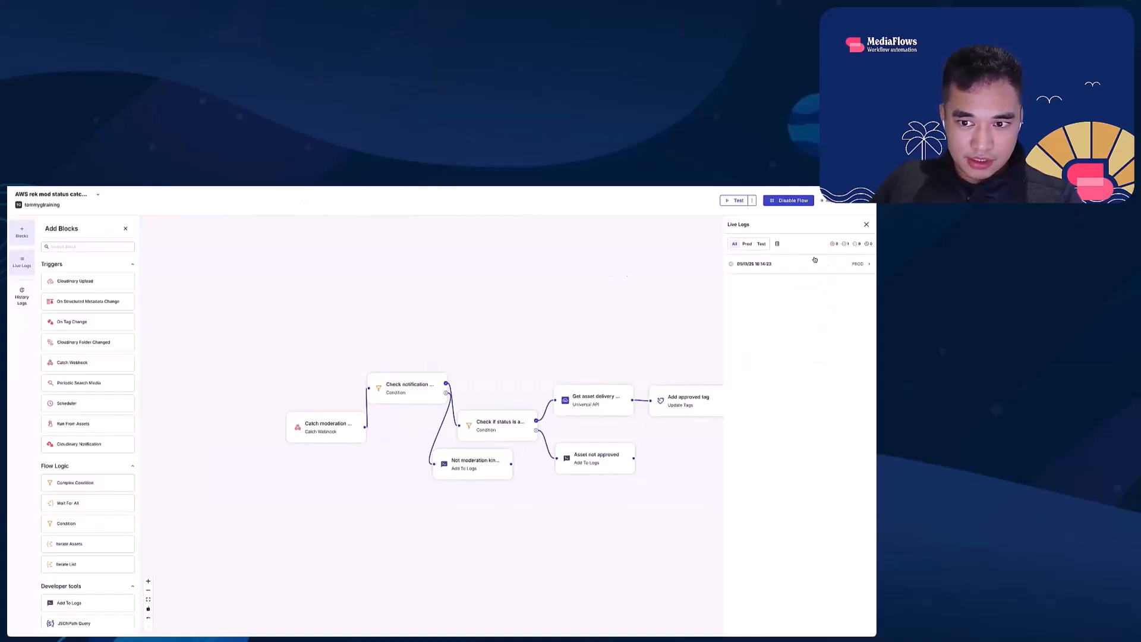
click(772, 266)
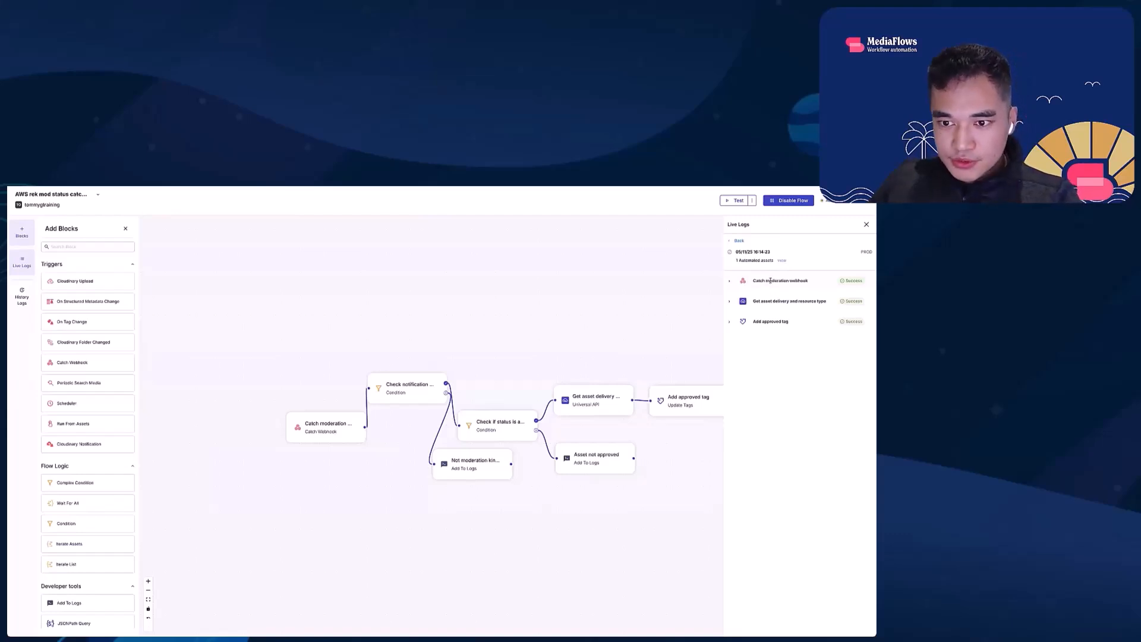
click(771, 281)
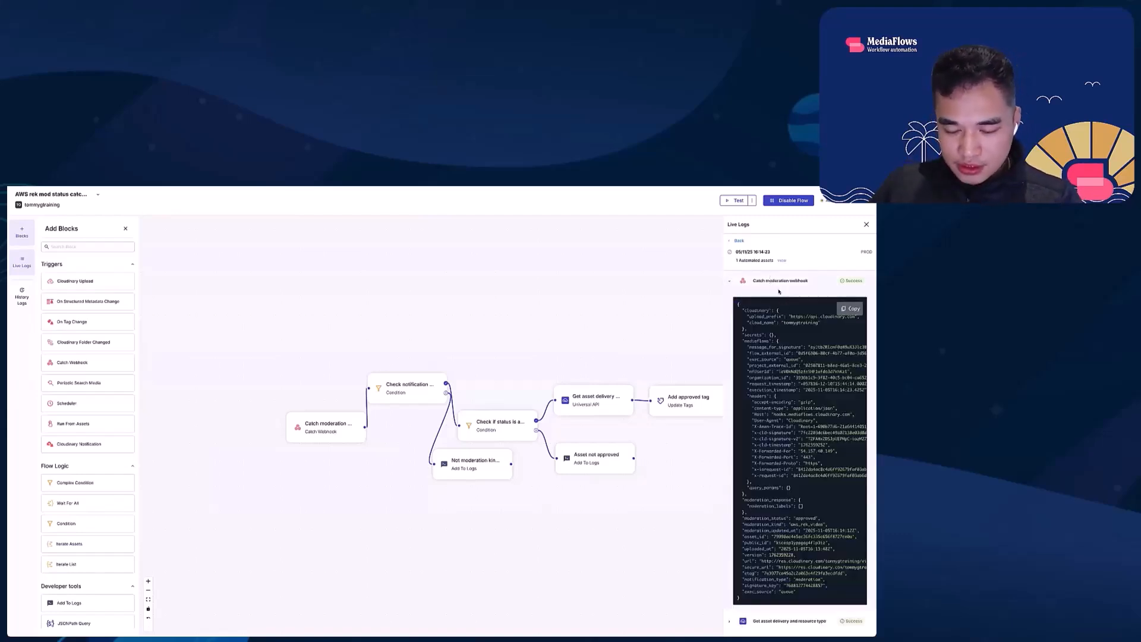
scroll(779, 340, down, 1)
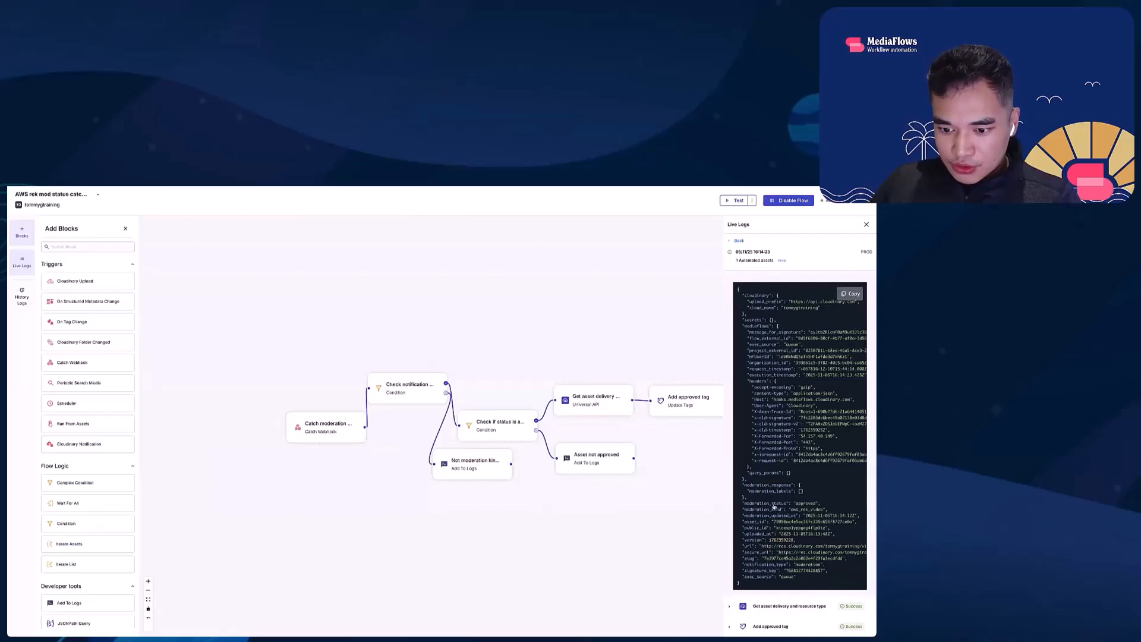
double_click(802, 565)
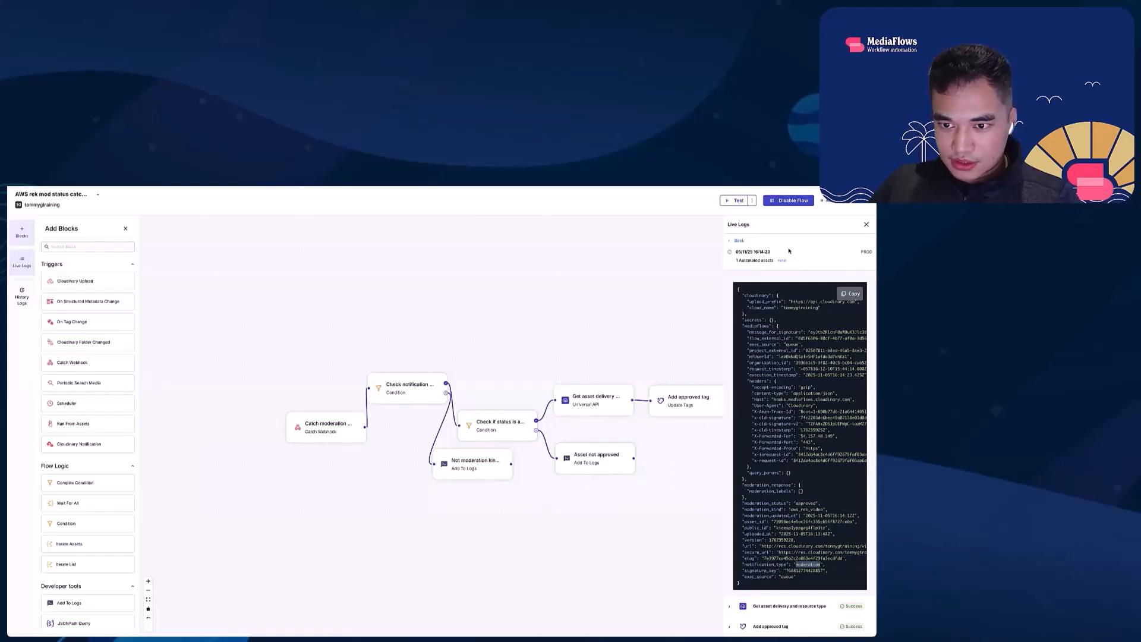
click(762, 605)
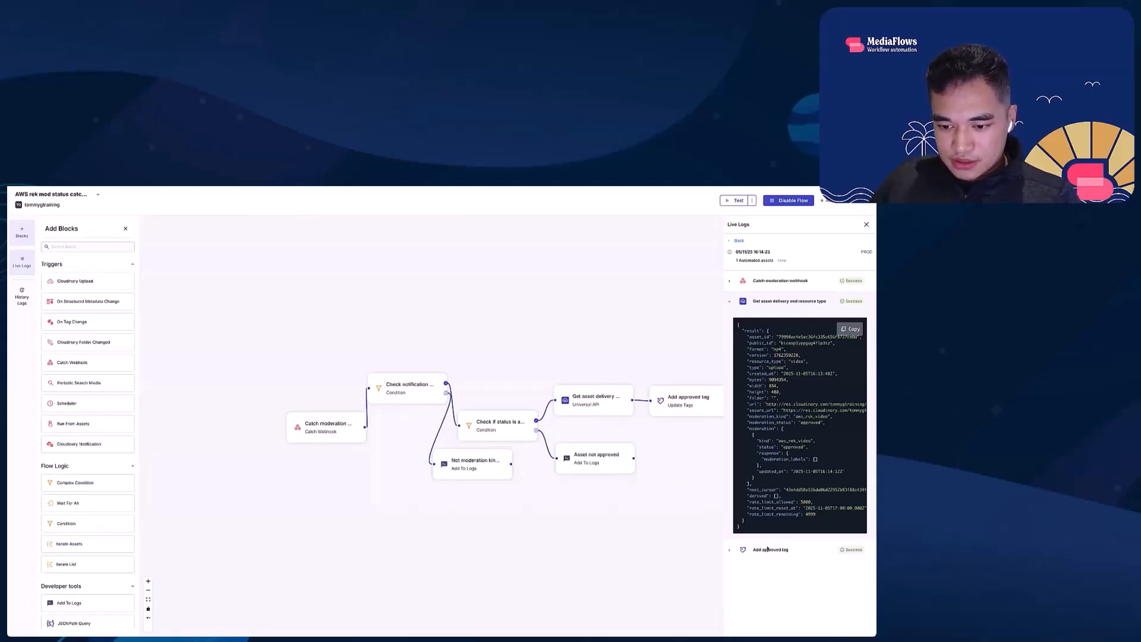
click(767, 549)
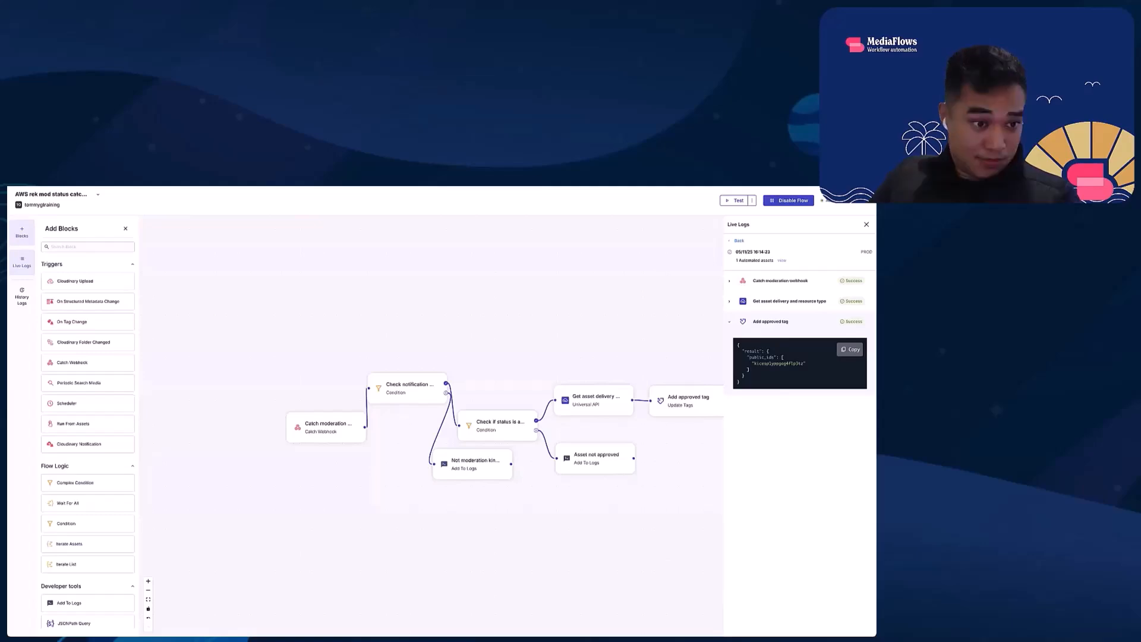
Switch to the Media Library assets and check the tags of the newly uploaded dog video and woman-in-hat image
click(389, 188)
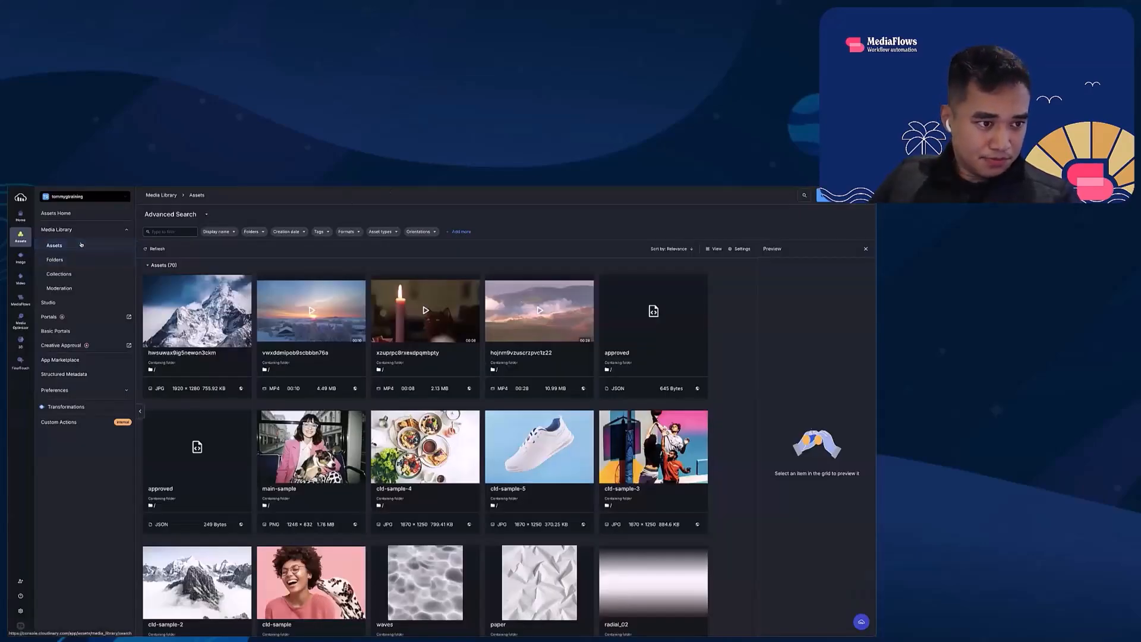
click(117, 249)
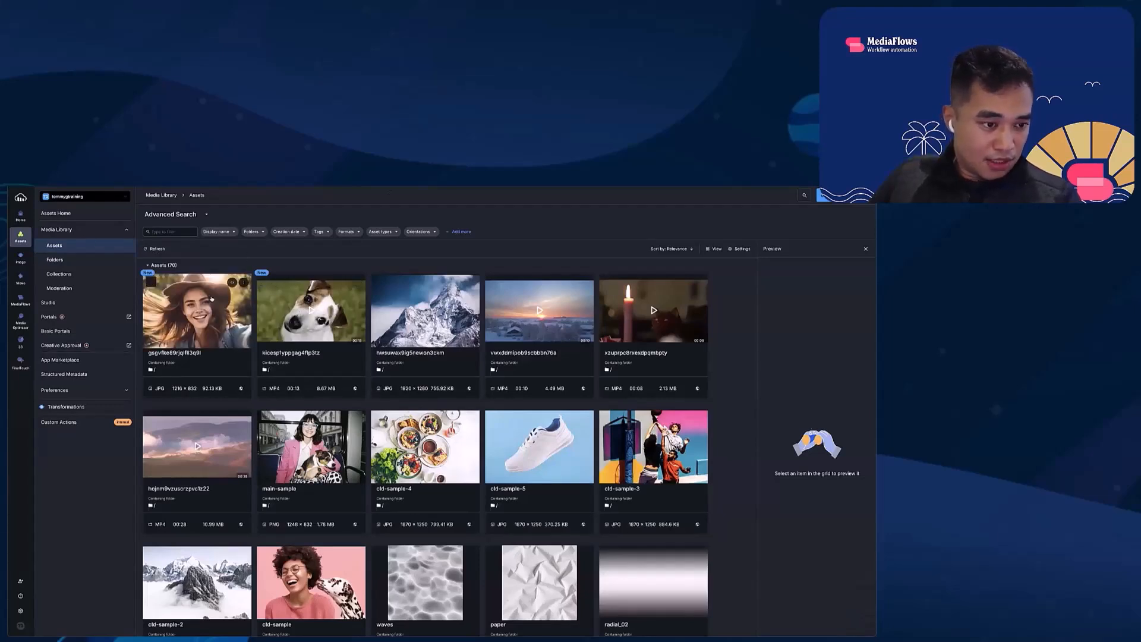
click(291, 326)
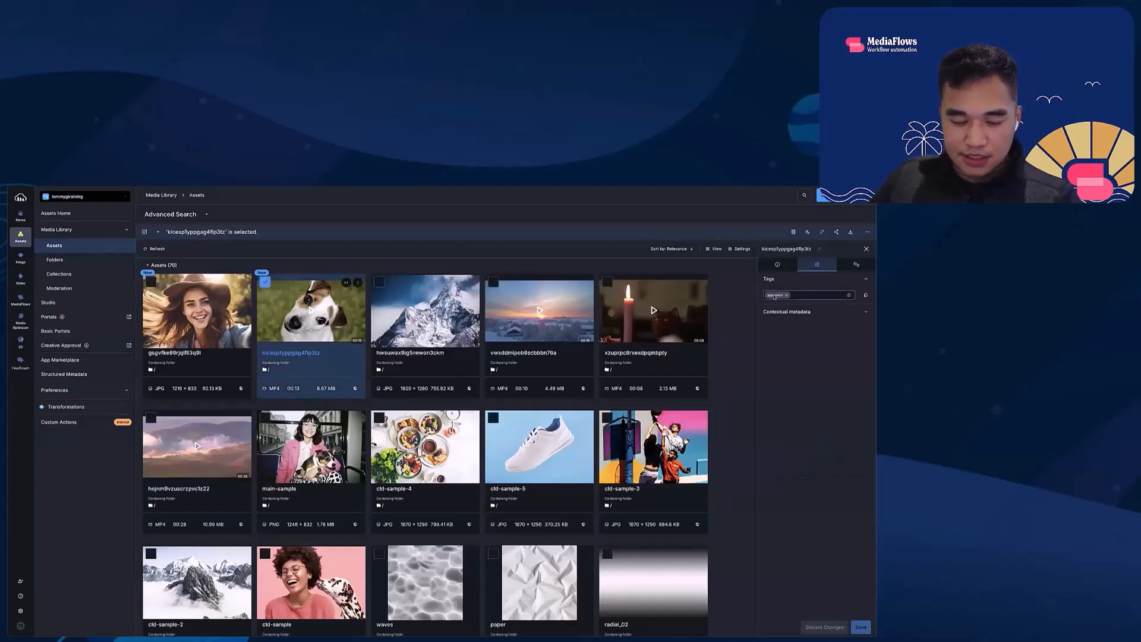
click(222, 308)
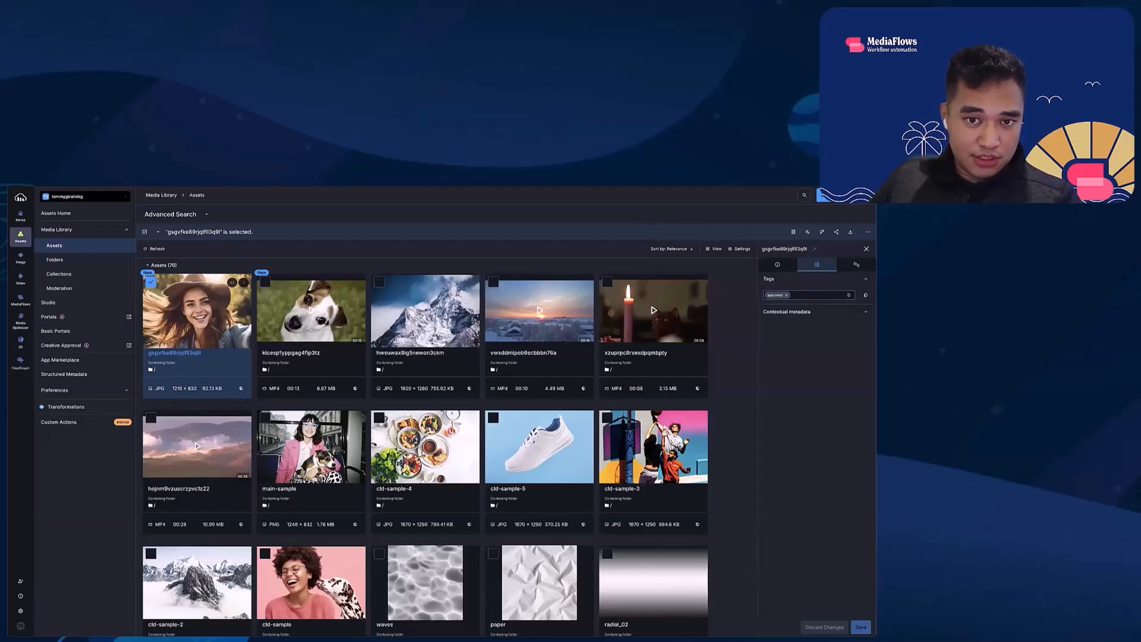
Switch to the UGC Website page, reload its gallery and play the newly added dog video
key(ctrl+Tab)
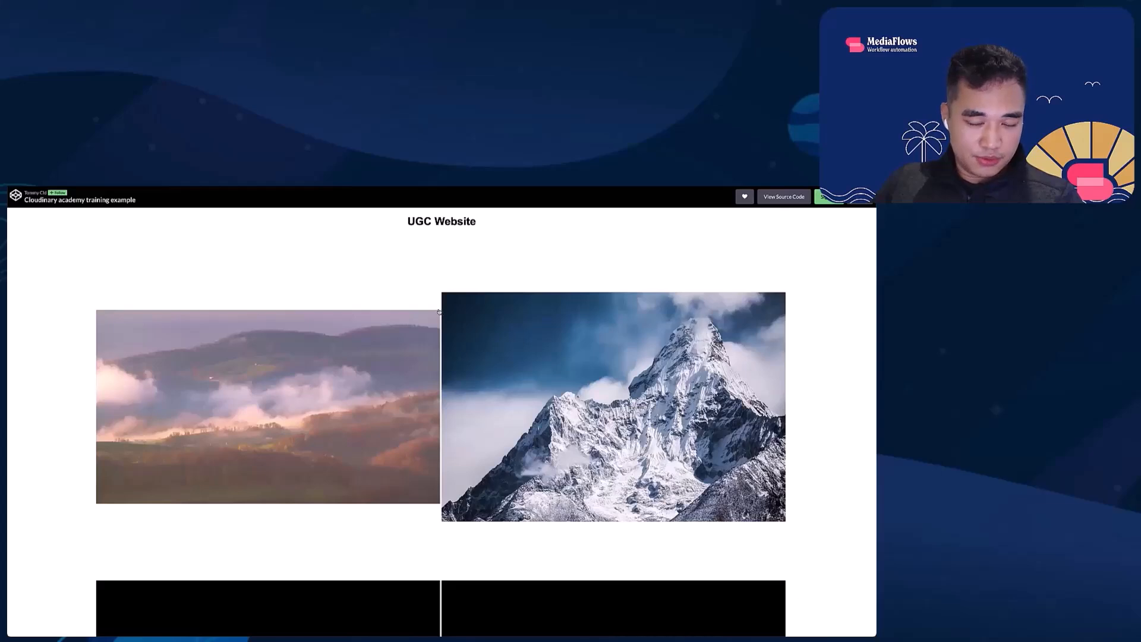
key(super+r)
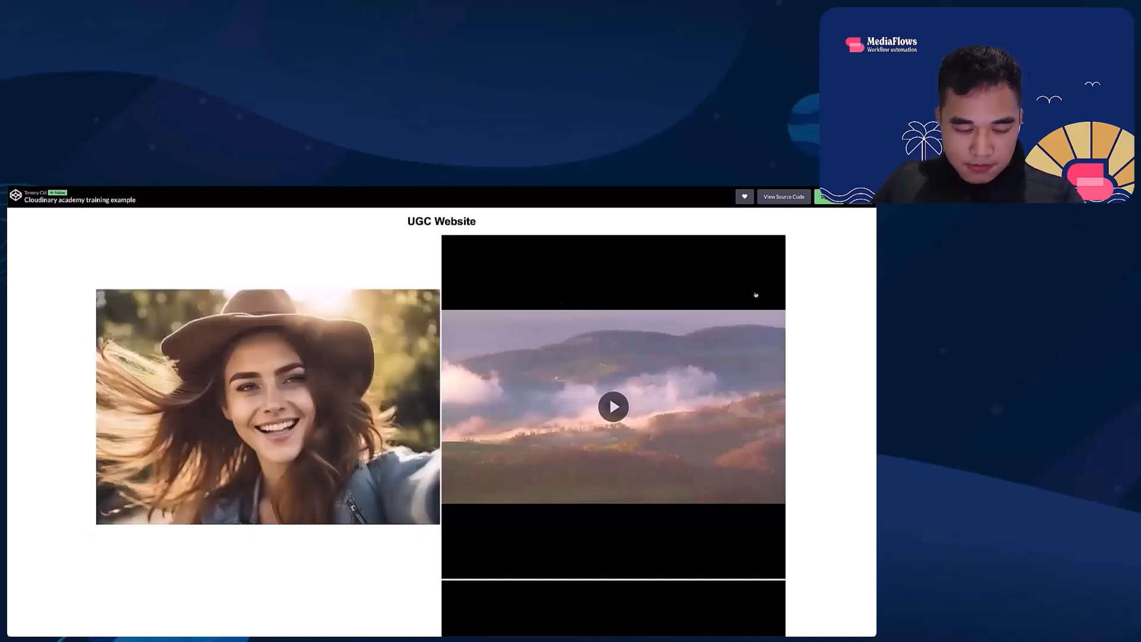
scroll(634, 351, down, 7)
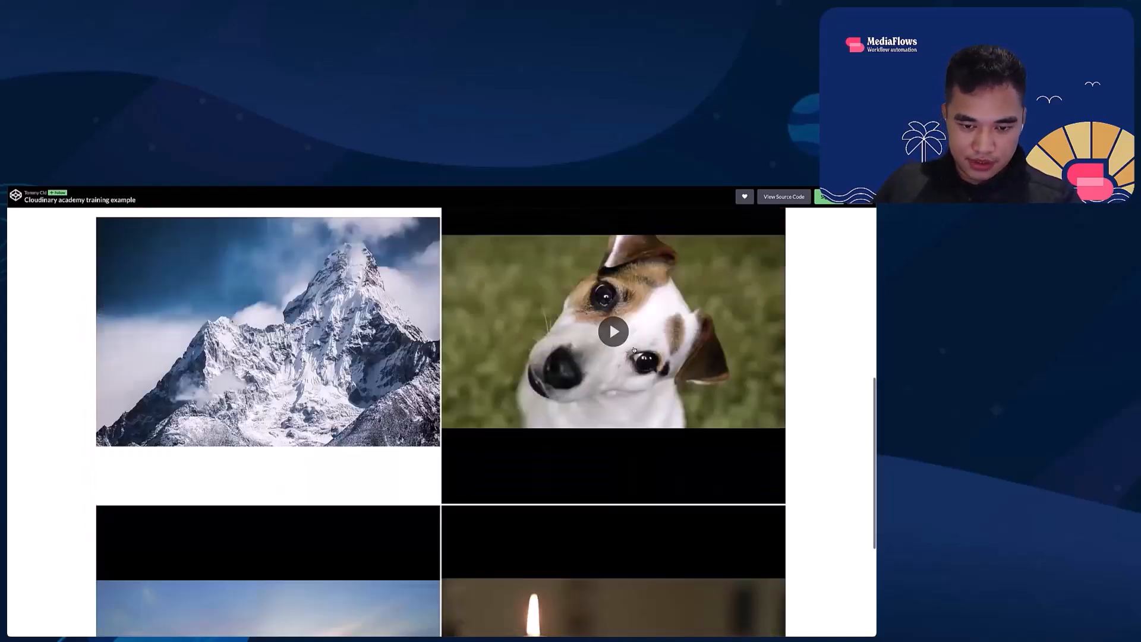
scroll(634, 350, up, 1)
click(557, 438)
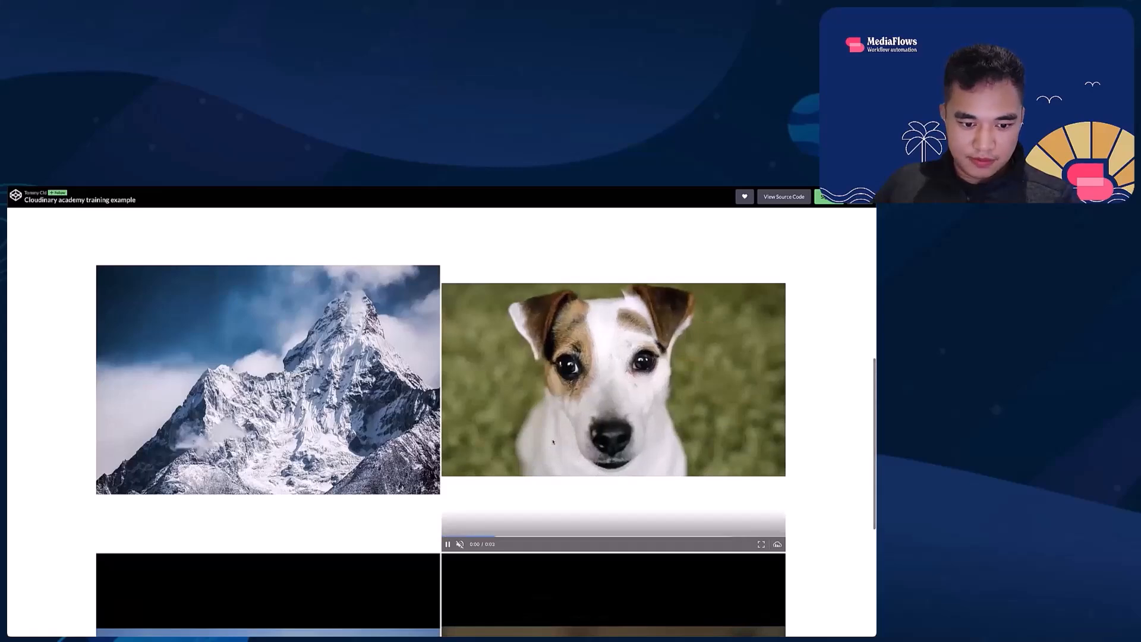
scroll(621, 327, up, 6)
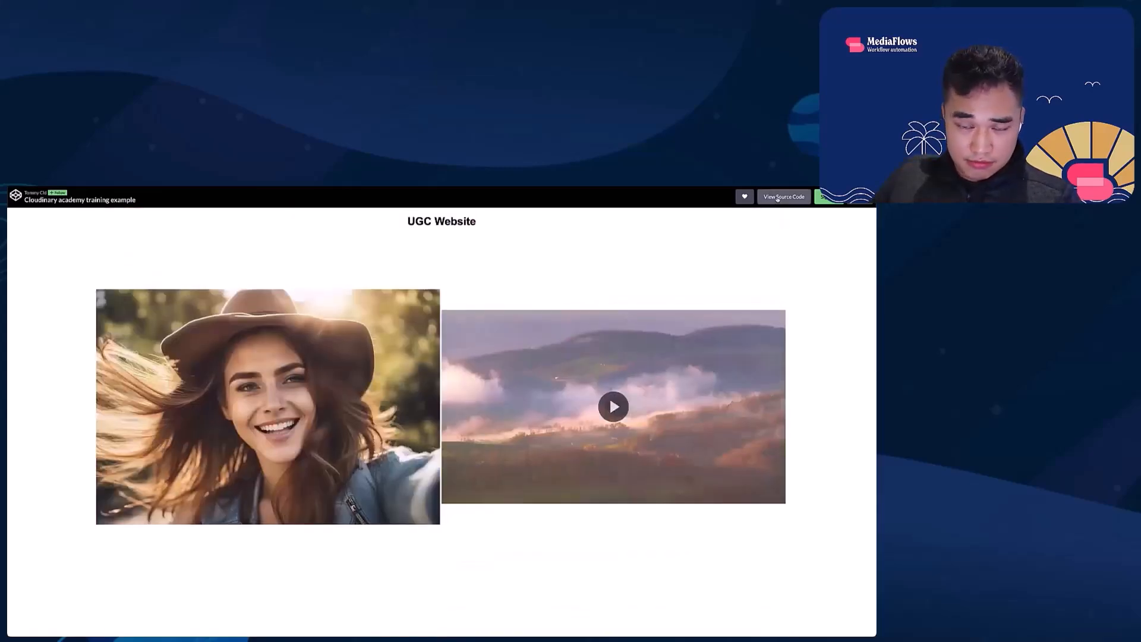
Open the UGC Website's source code and examine the gallery's mediaAssets block that loads image and video assets by the "approved" tag
click(778, 198)
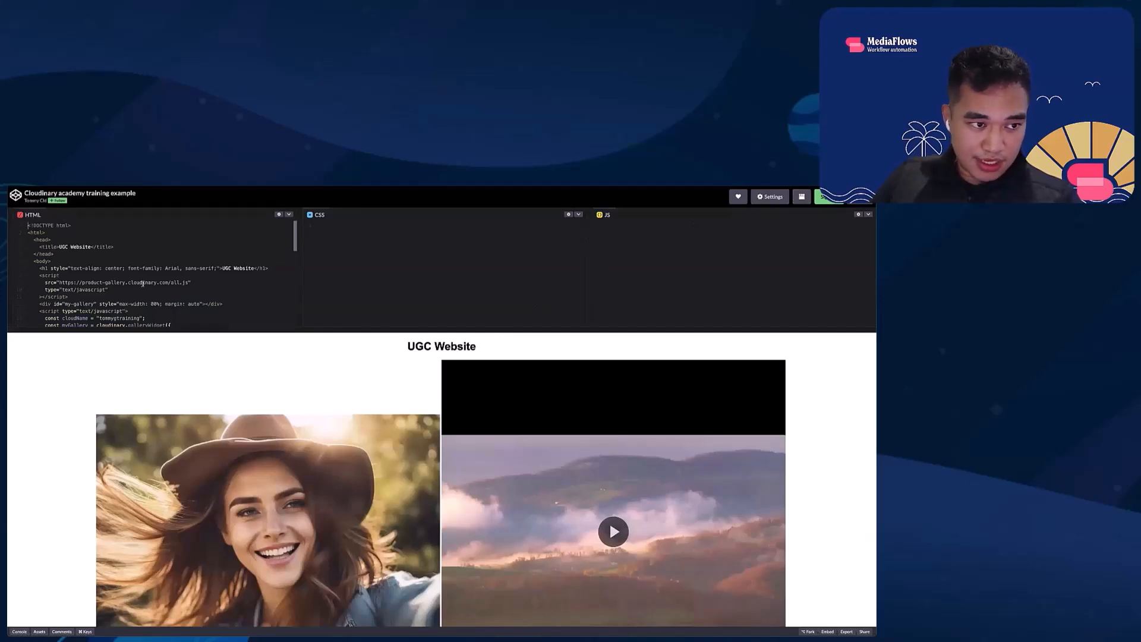
scroll(147, 282, down, 5)
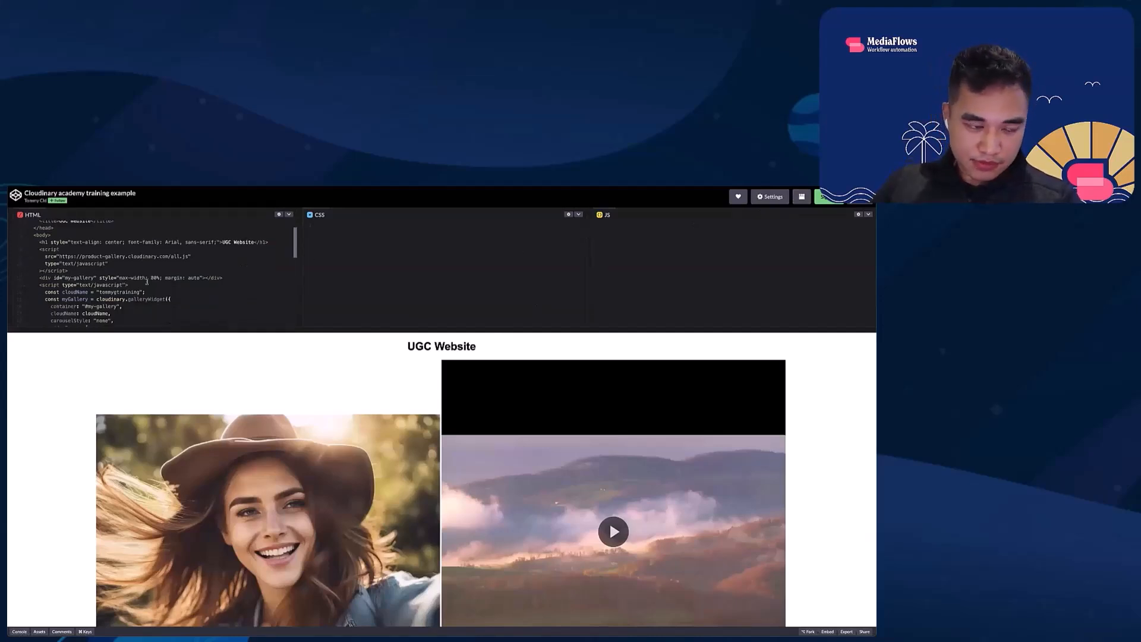
scroll(147, 282, down, 2)
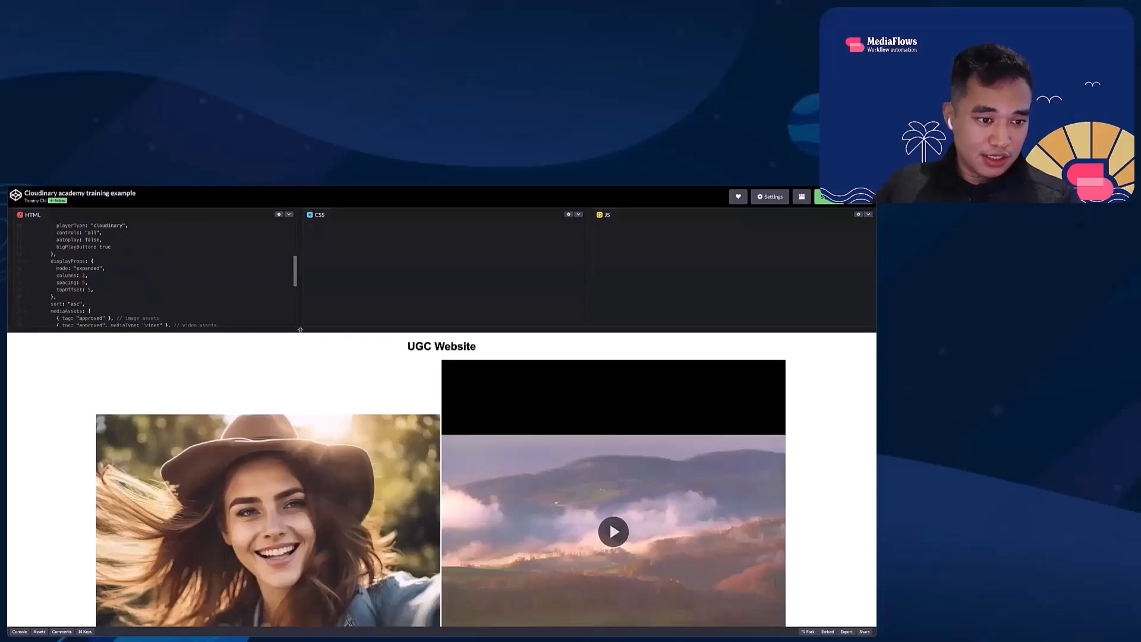
drag(298, 331, 298, 416)
scroll(154, 329, up, 1)
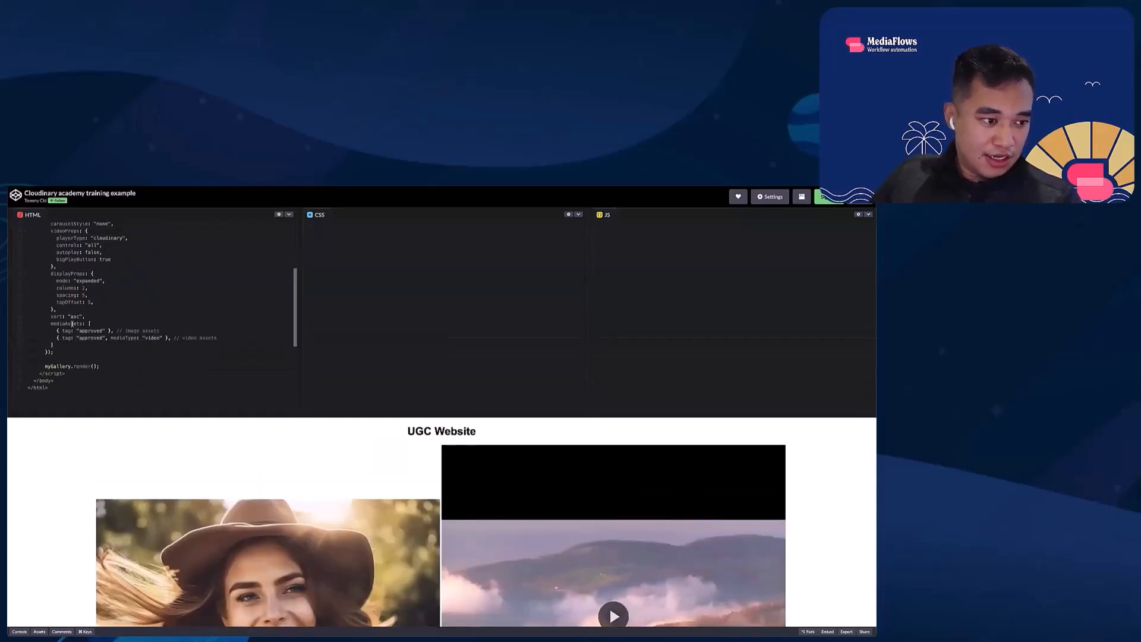
drag(44, 323, 111, 346)
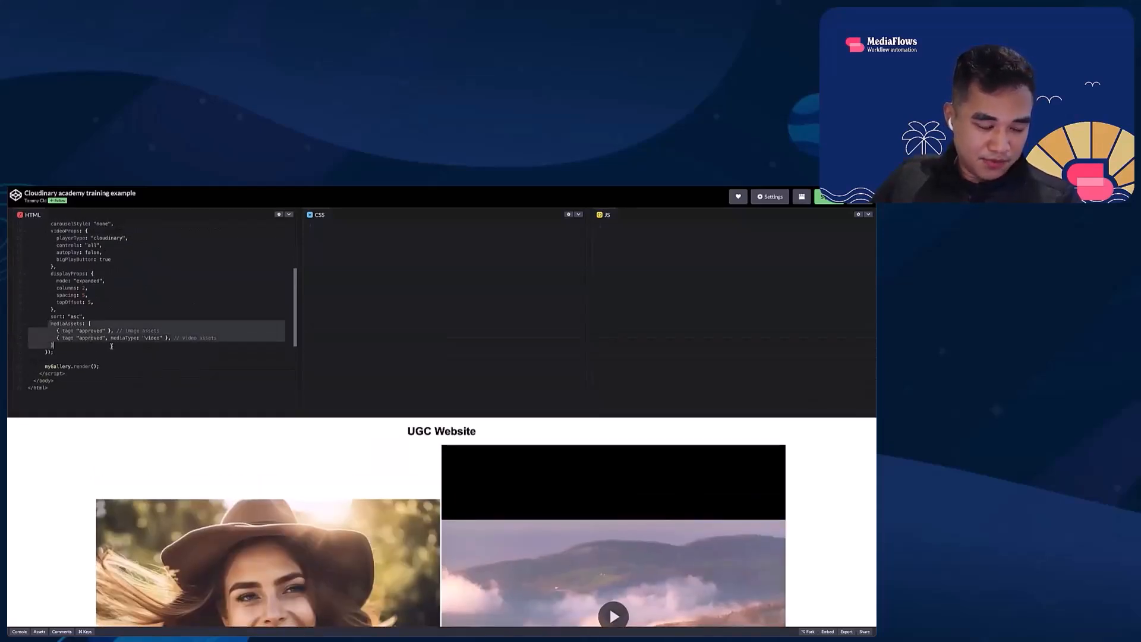
click(87, 326)
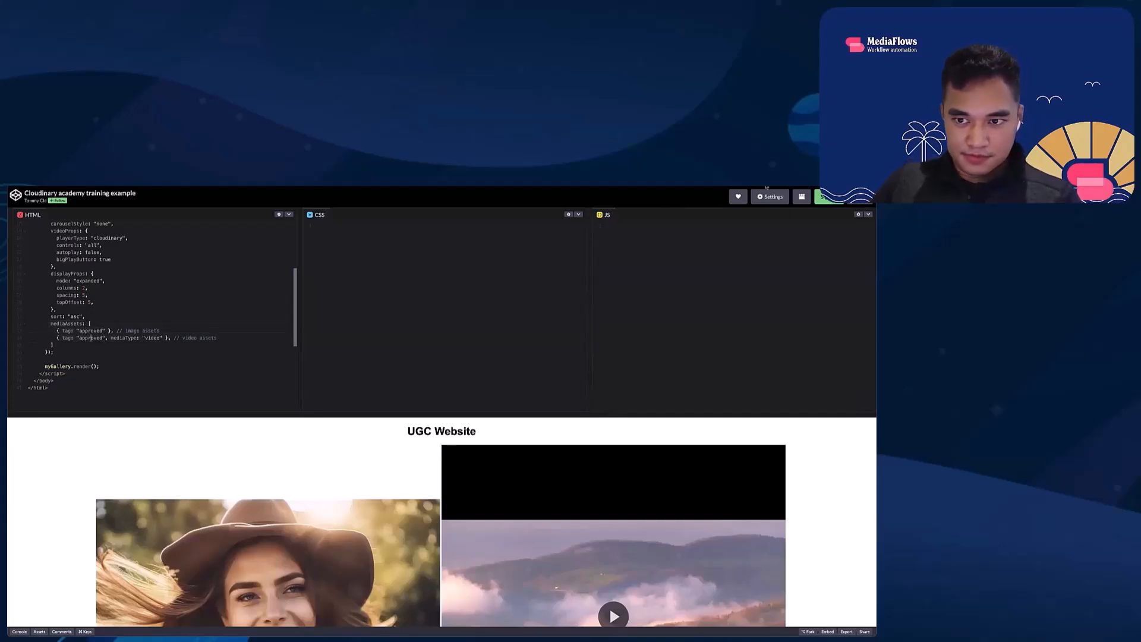
Return the pen to Full Page View and look through the images and videos in the UGC Website gallery
click(802, 196)
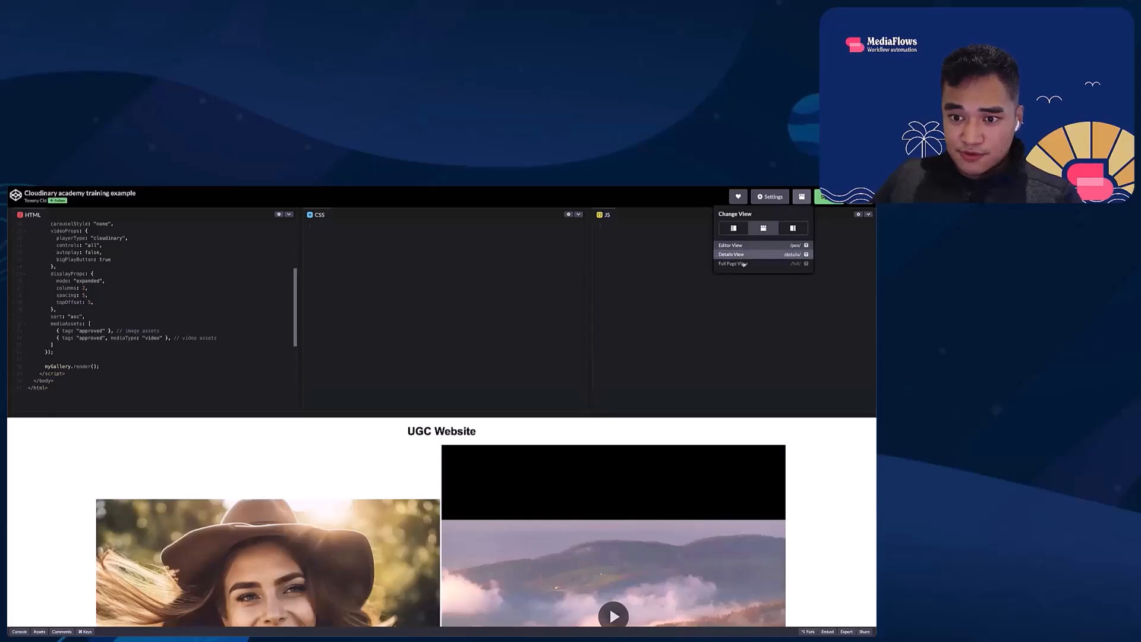
click(746, 255)
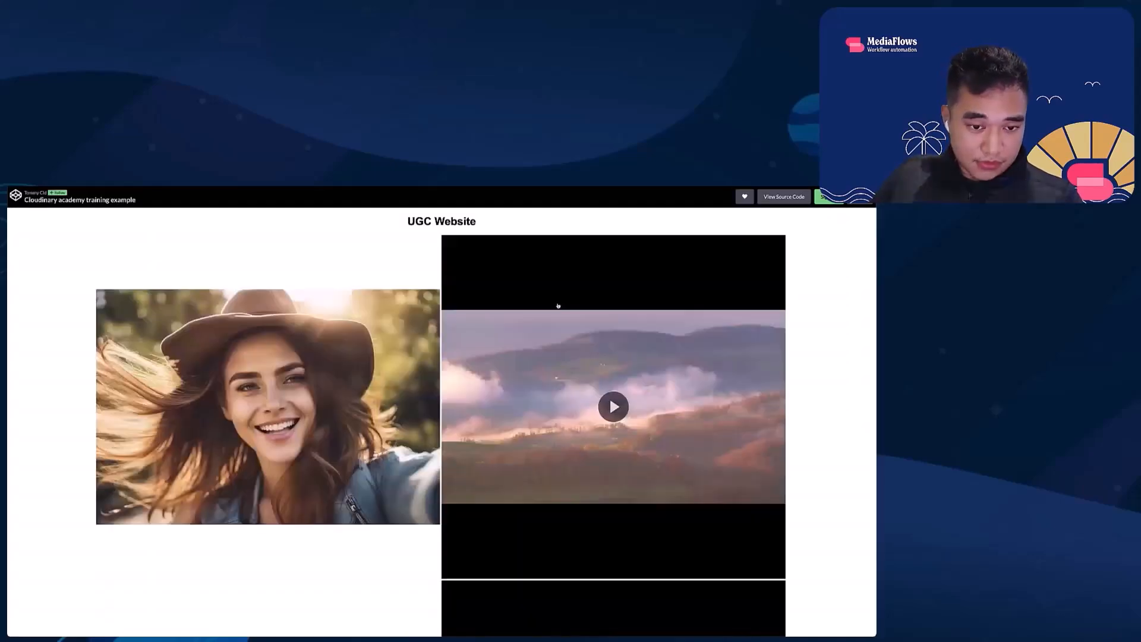
scroll(557, 305, down, 2)
scroll(558, 305, down, 10)
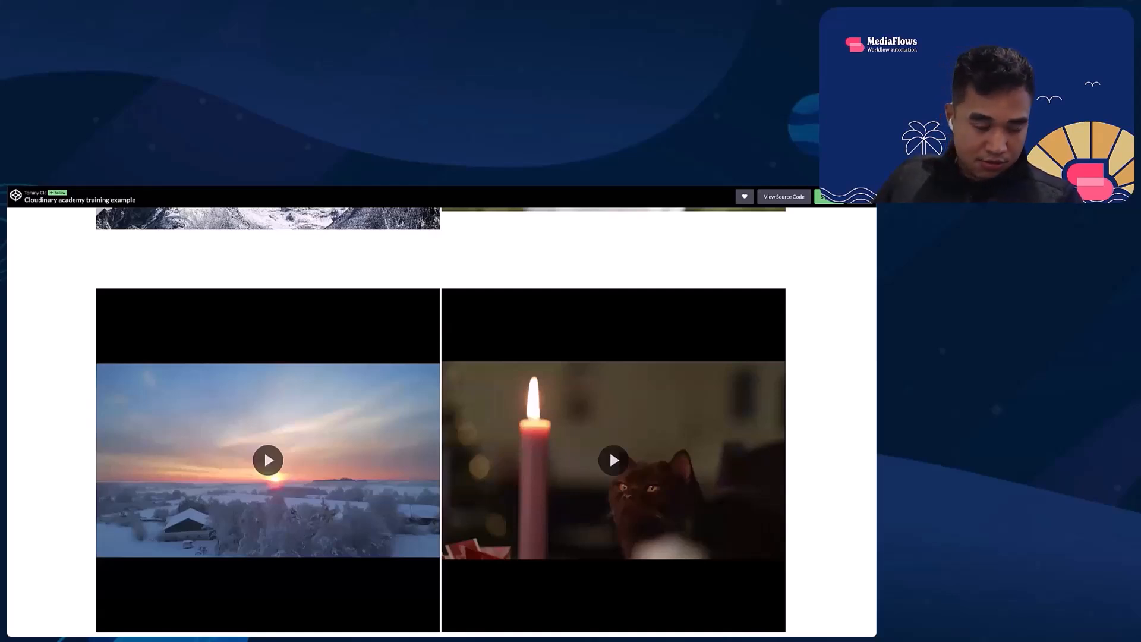
Switch to the full-screen Google Slides presentation and advance to the slide showing the three moderation flows
key(ctrl+Left)
key(Right)
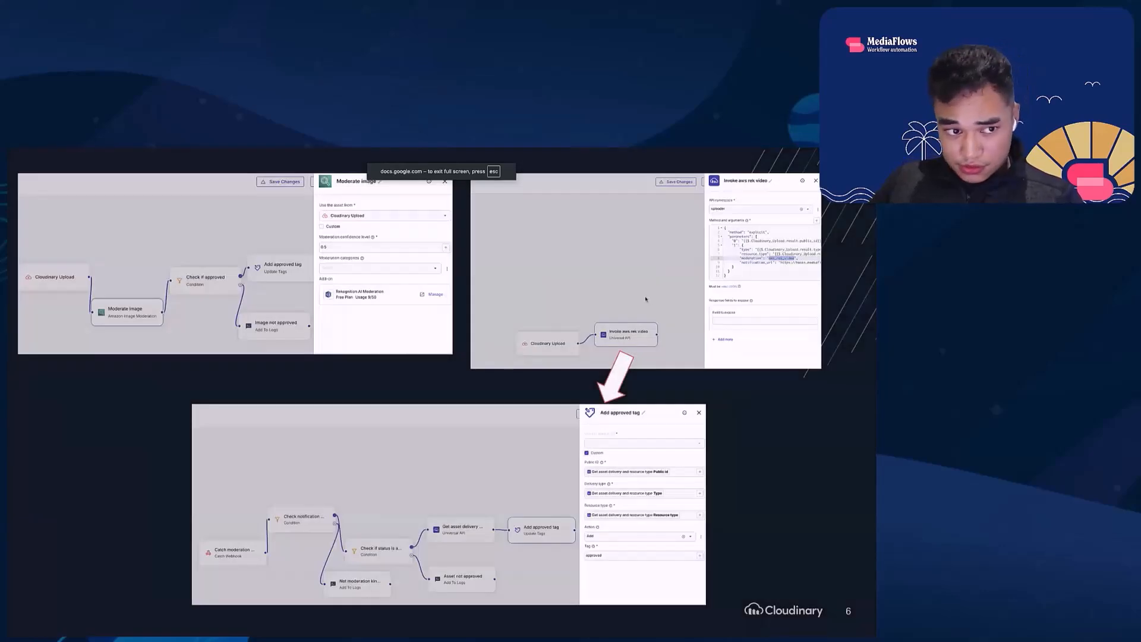